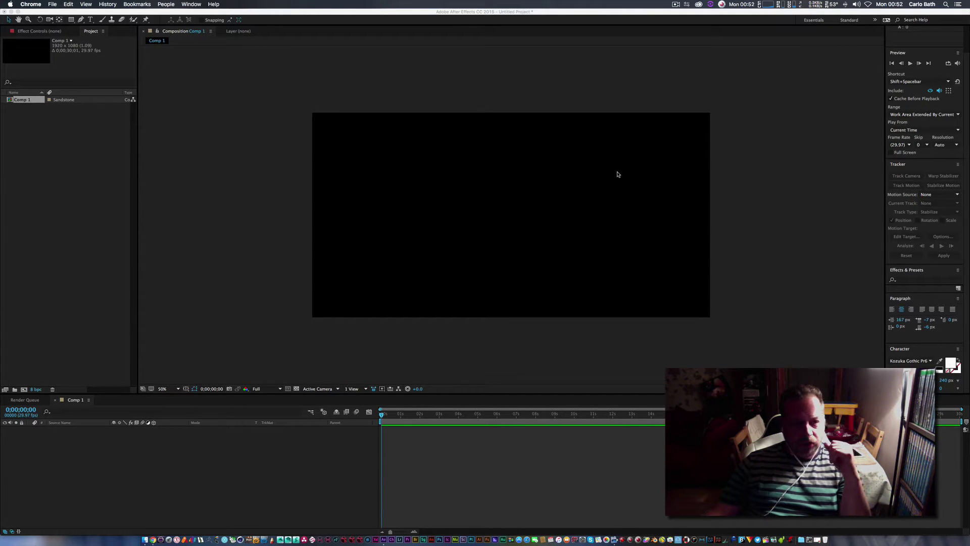
Bring the After Effects project holding the empty 1920x1080 Comp 1 to the front
{"action": "left_click", "coordinate": [439, 87]}
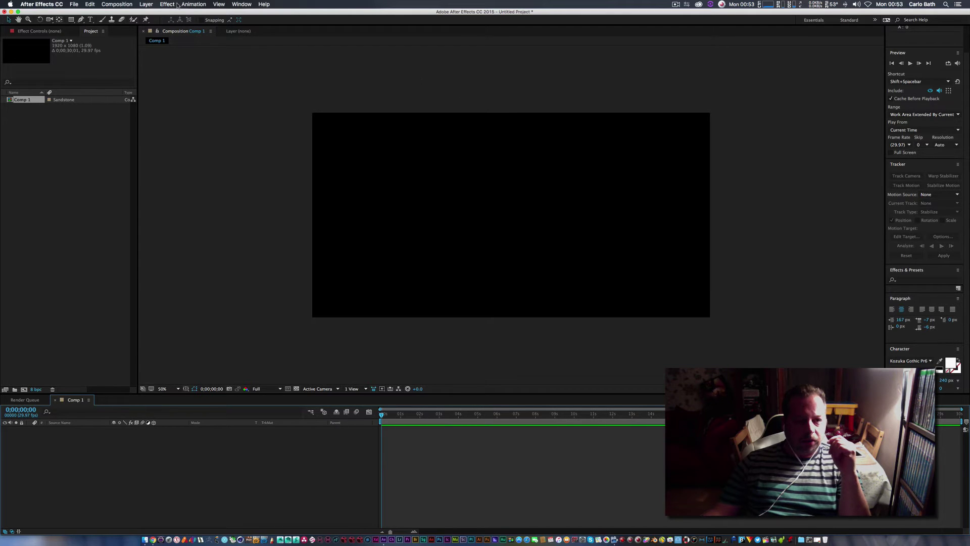
Create Comp 2 at 427×240 by entering width 320 and height 240 with aspect locked
{"action": "left_click", "coordinate": [119, 4]}
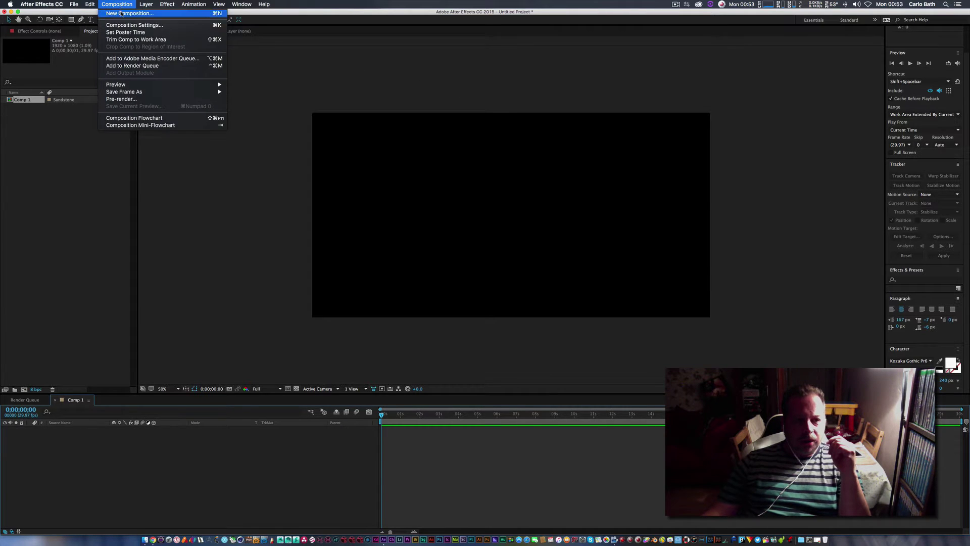
{"action": "left_click", "coordinate": [122, 14]}
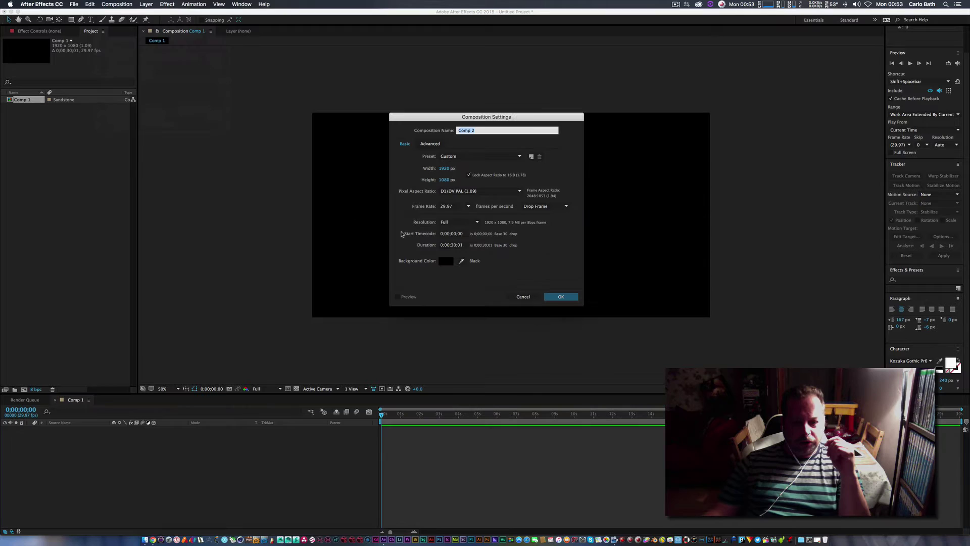
{"action": "left_click", "coordinate": [444, 168]}
{"action": "type", "text": "320"}
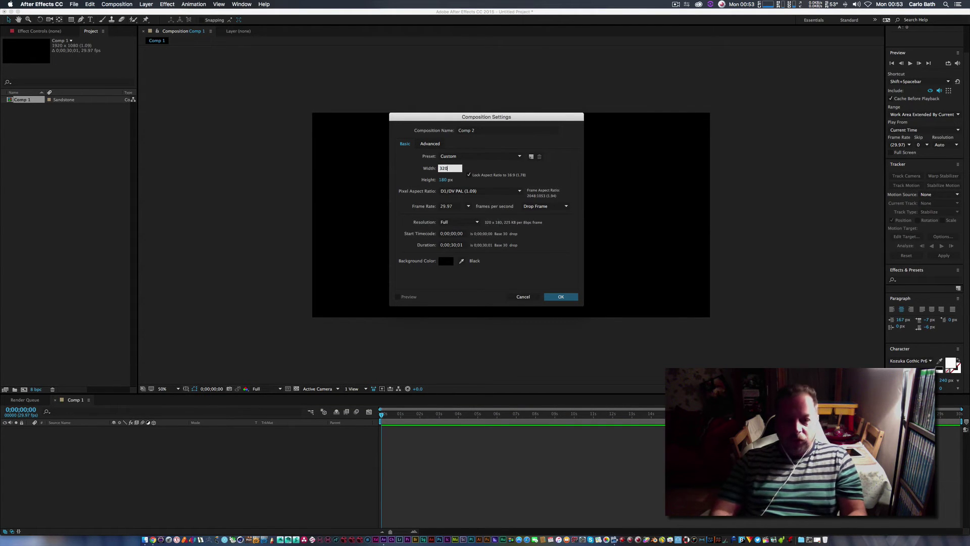
{"action": "left_click", "coordinate": [443, 181]}
{"action": "type", "text": "240"}
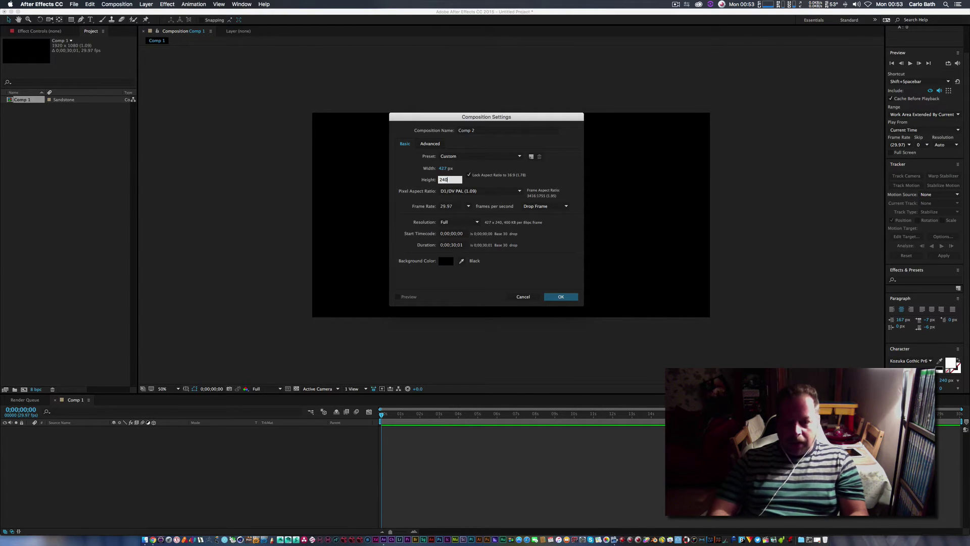
{"action": "key", "text": "Return"}
{"action": "scroll", "coordinate": [445, 189], "scroll_direction": "up", "scroll_amount": 5}
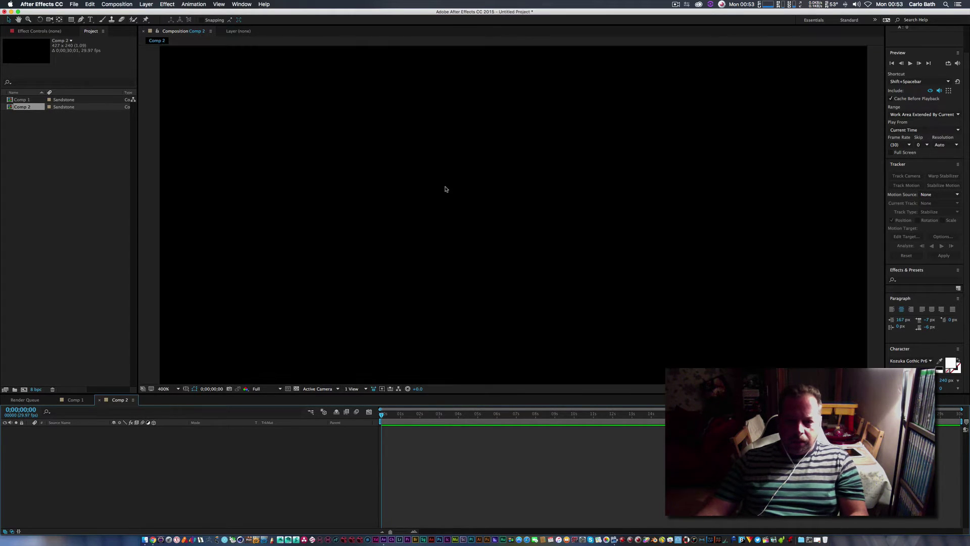
{"action": "scroll", "coordinate": [445, 189], "scroll_direction": "down", "scroll_amount": 4}
{"action": "scroll", "coordinate": [445, 189], "scroll_direction": "up", "scroll_amount": 2}
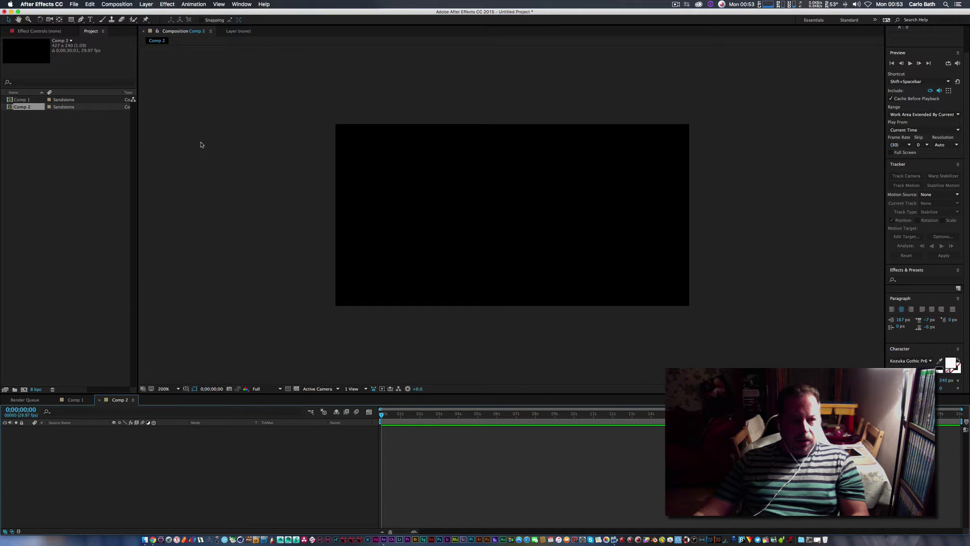
Import Afterglow - ProRes FILM 1.mov from the Desktop into the project
{"action": "left_click", "coordinate": [76, 5]}
{"action": "mouse_move", "coordinate": [102, 103]}
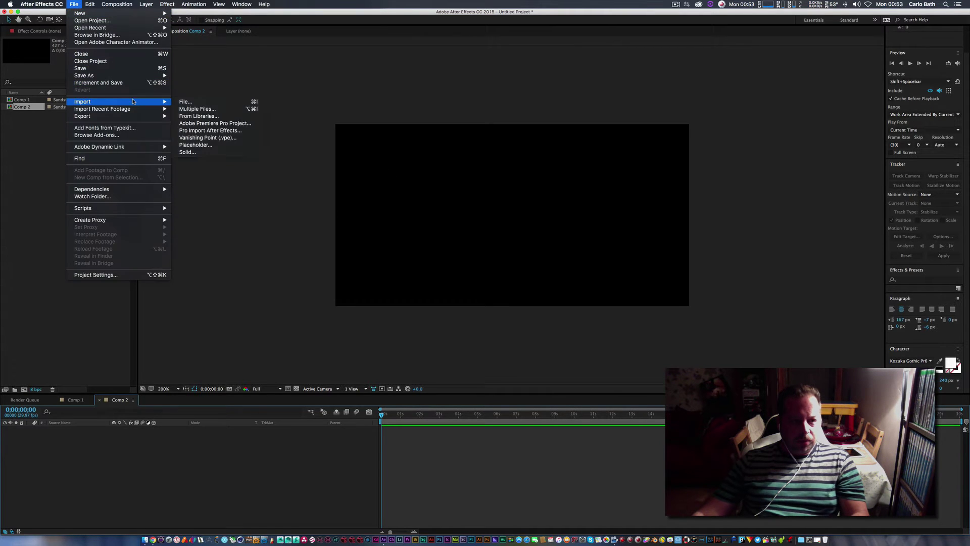
{"action": "left_click", "coordinate": [191, 103]}
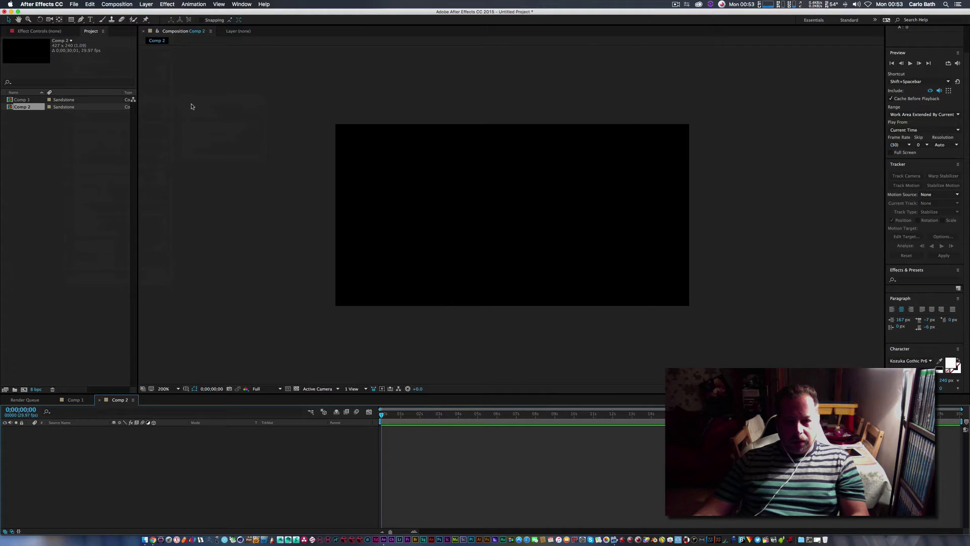
{"action": "left_click", "coordinate": [376, 122]}
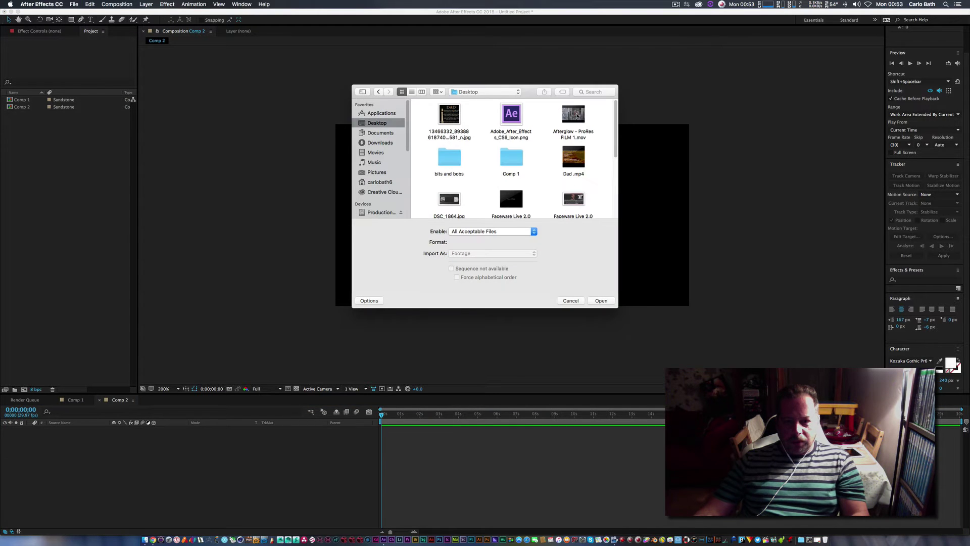
{"action": "left_click", "coordinate": [578, 116]}
{"action": "double_click", "coordinate": [577, 114]}
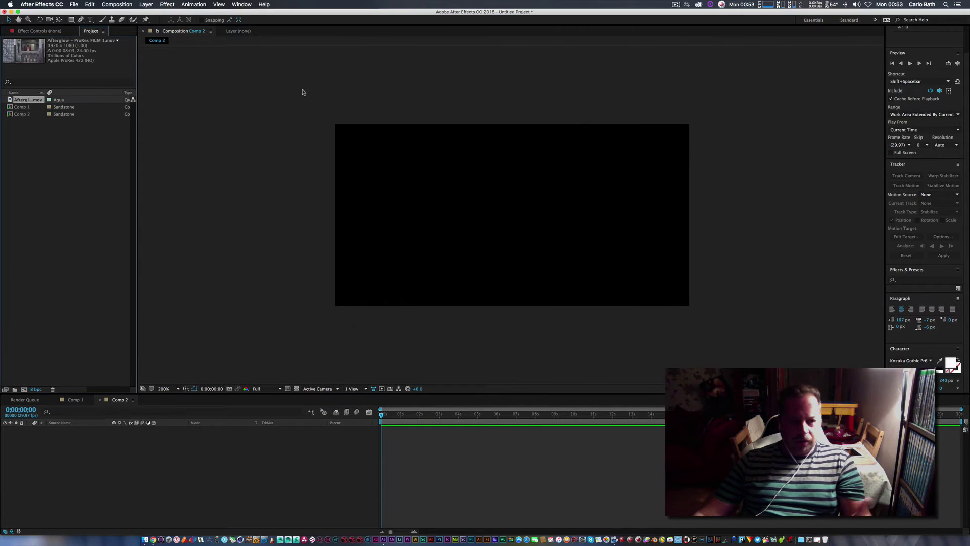
Place the Afterglow clip into Comp 2 and scale it down to 25%
{"action": "left_click_drag", "start_coordinate": [28, 101], "coordinate": [514, 214]}
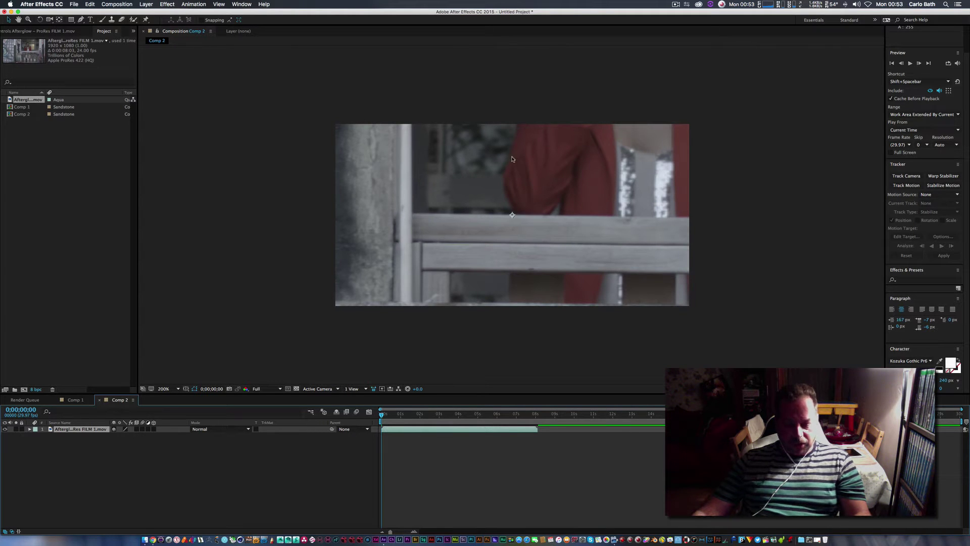
{"action": "key", "text": "s"}
{"action": "left_click_drag", "start_coordinate": [125, 436], "coordinate": [108, 435]}
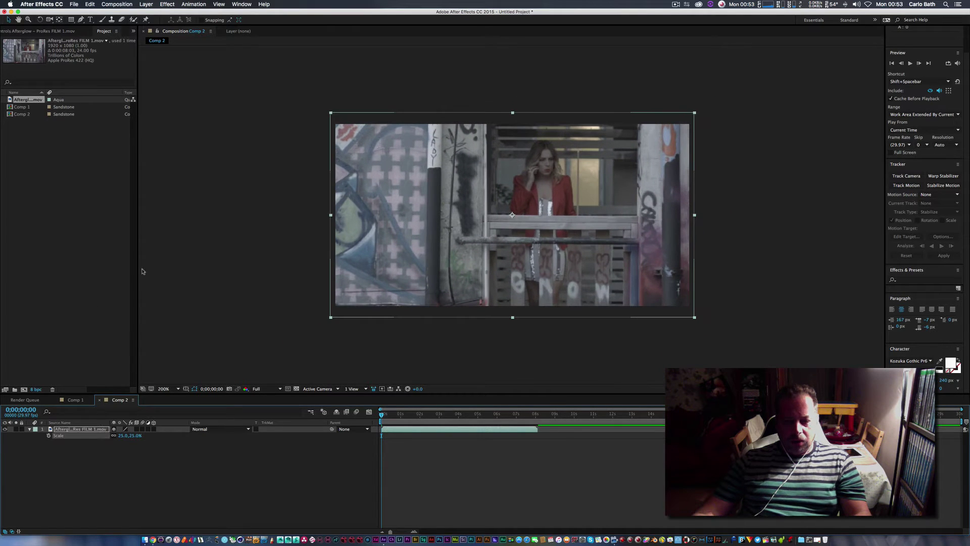
Change Comp 2's settings to 1920 × 1080 and zoom the viewer out to see the frame
{"action": "left_click", "coordinate": [117, 4]}
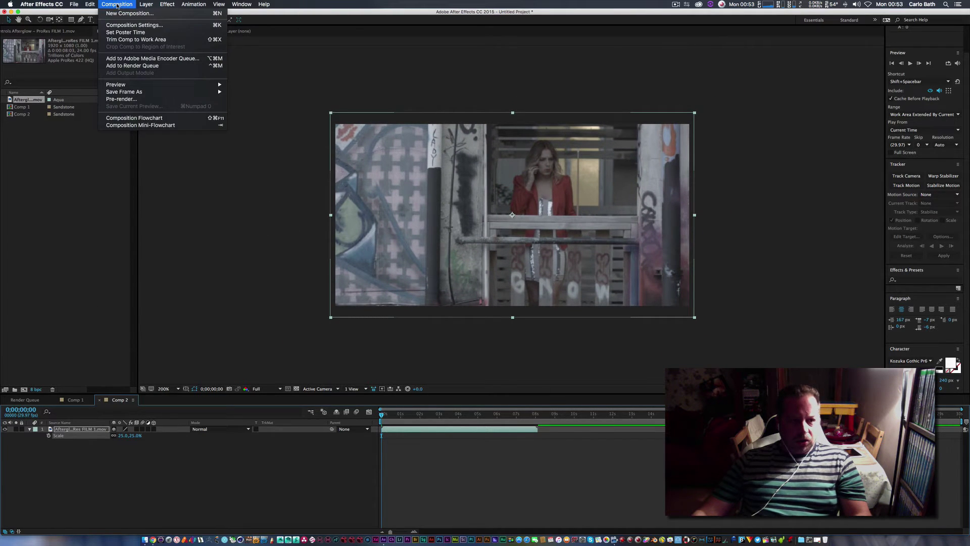
{"action": "left_click", "coordinate": [135, 24]}
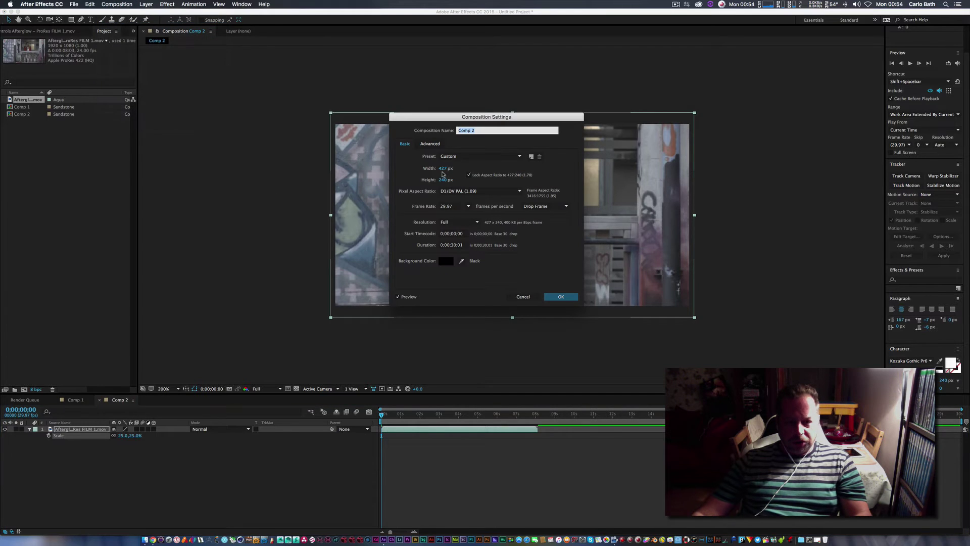
{"action": "left_click", "coordinate": [442, 169]}
{"action": "type", "text": "19"}
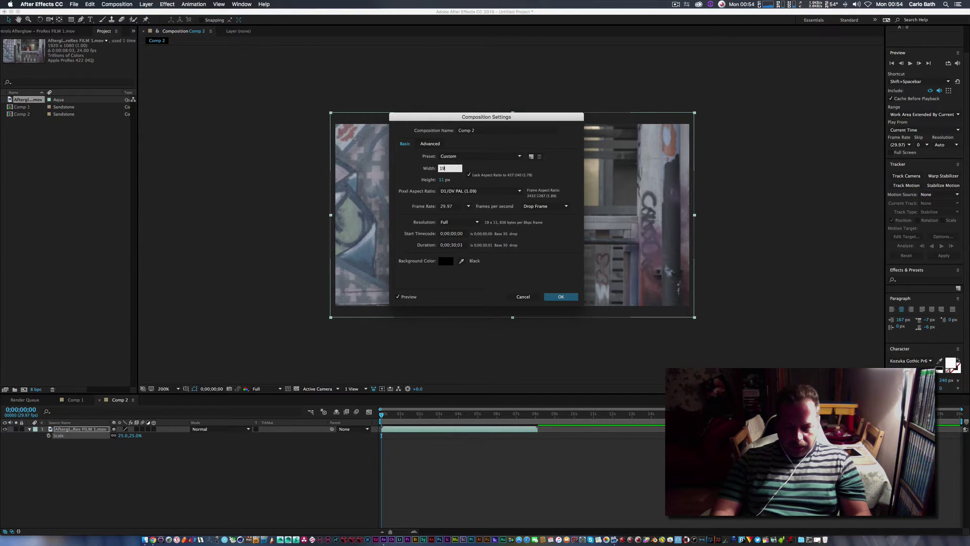
{"action": "type", "text": "20"}
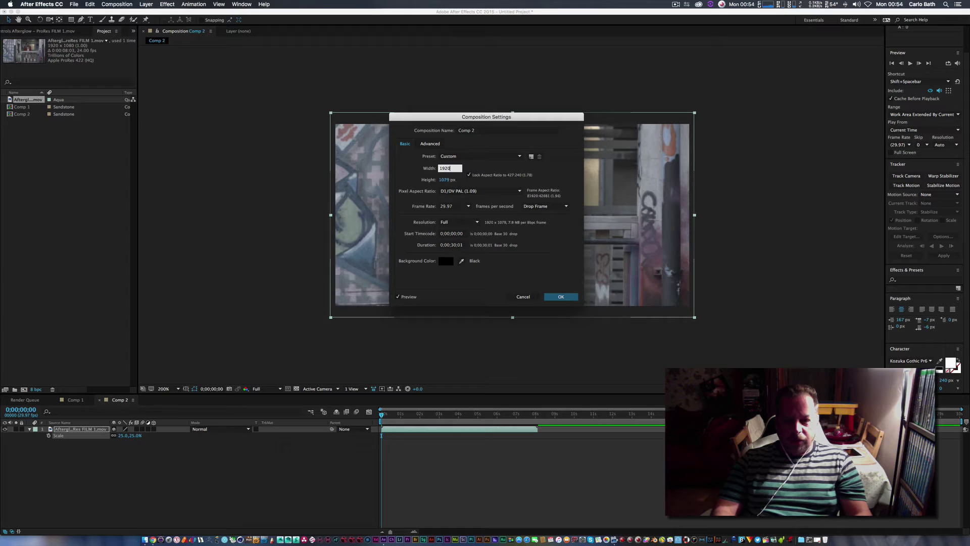
{"action": "left_click", "coordinate": [444, 180]}
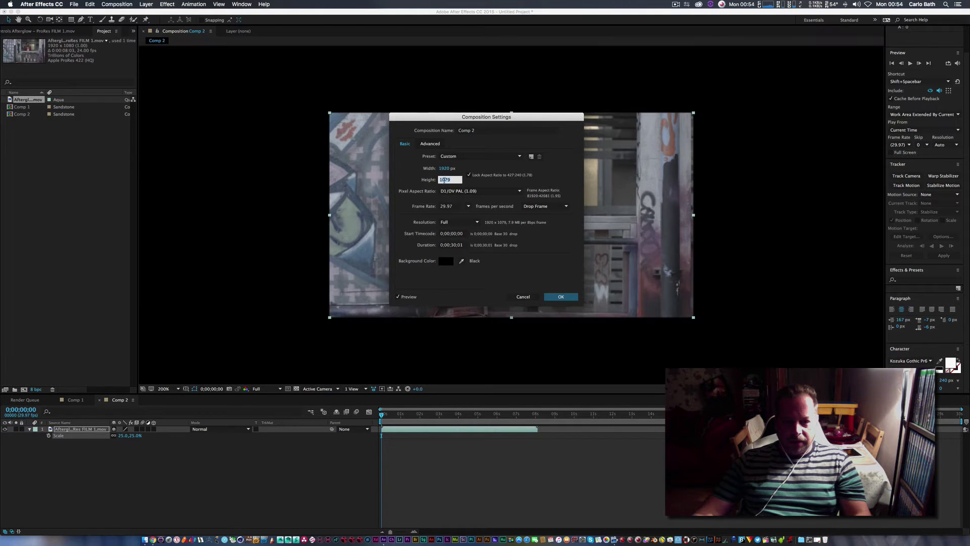
{"action": "type", "text": "1080"}
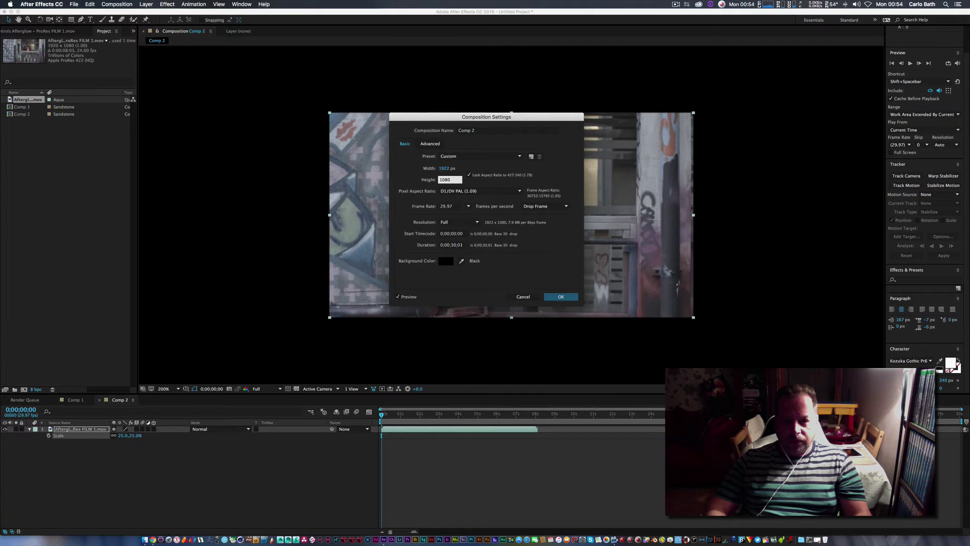
{"action": "key", "text": "Return"}
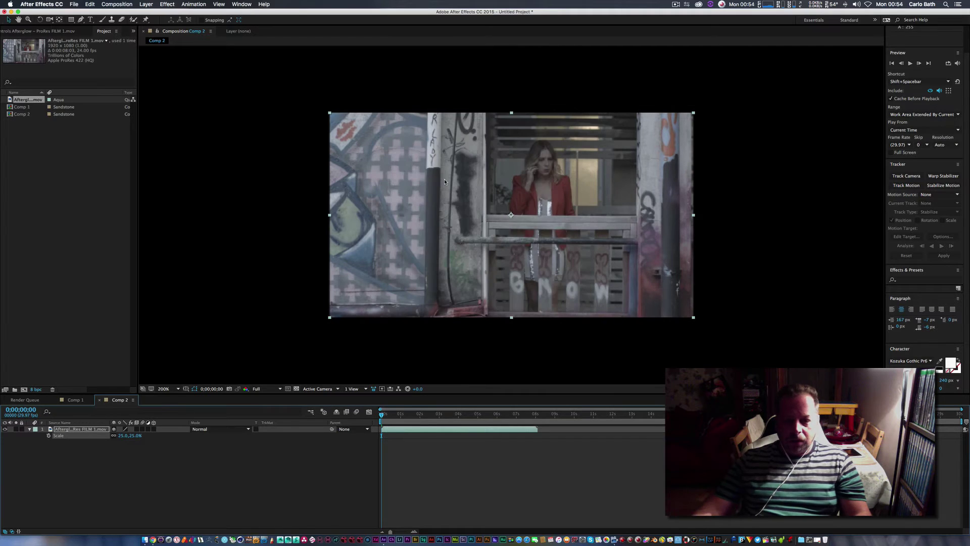
{"action": "key", "text": "comma"}
{"action": "key", "text": "comma"}
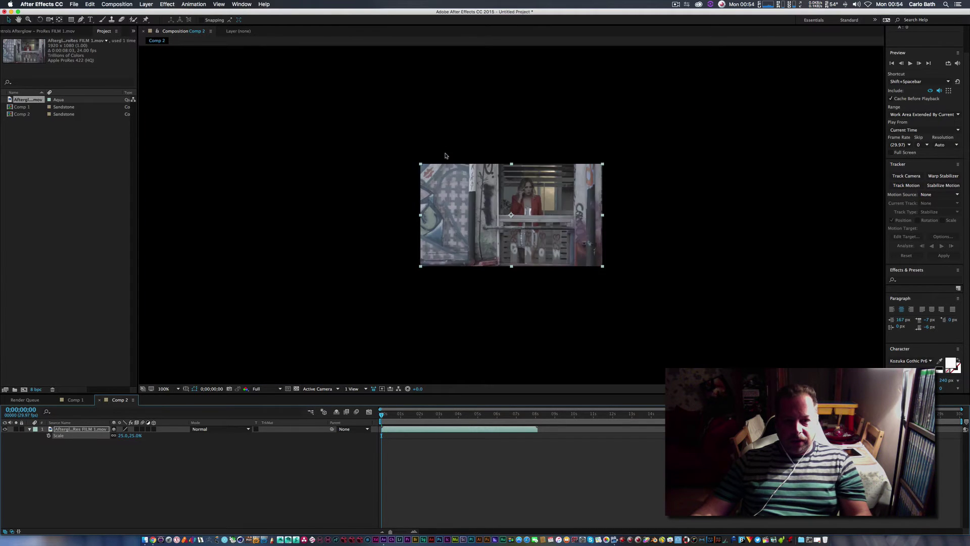
Stretch the Afterglow clip with its layer handles to about 71.5, 102.8% scale
{"action": "left_click_drag", "start_coordinate": [465, 190], "coordinate": [388, 111]}
{"action": "left_click", "coordinate": [299, 158]}
{"action": "left_click", "coordinate": [411, 207]}
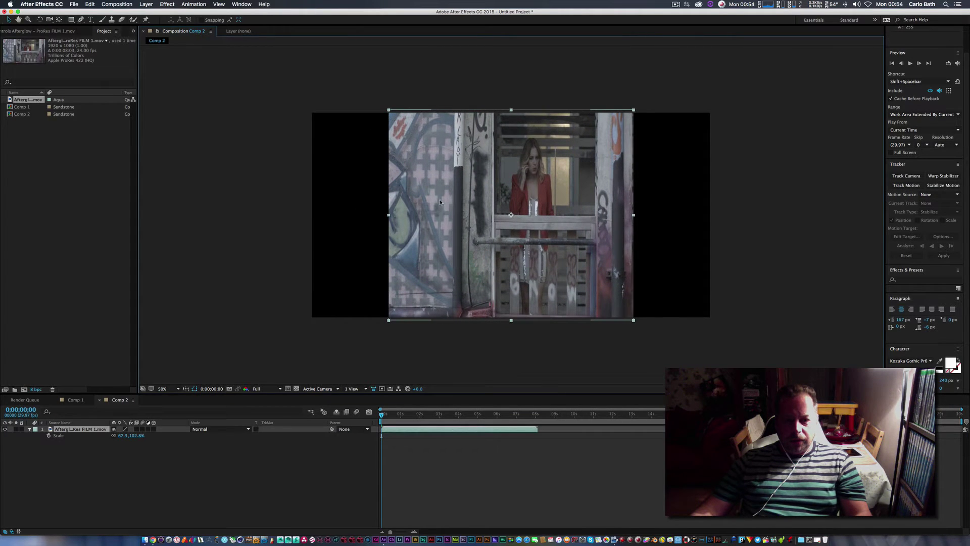
{"action": "left_click_drag", "start_coordinate": [388, 216], "coordinate": [381, 216]}
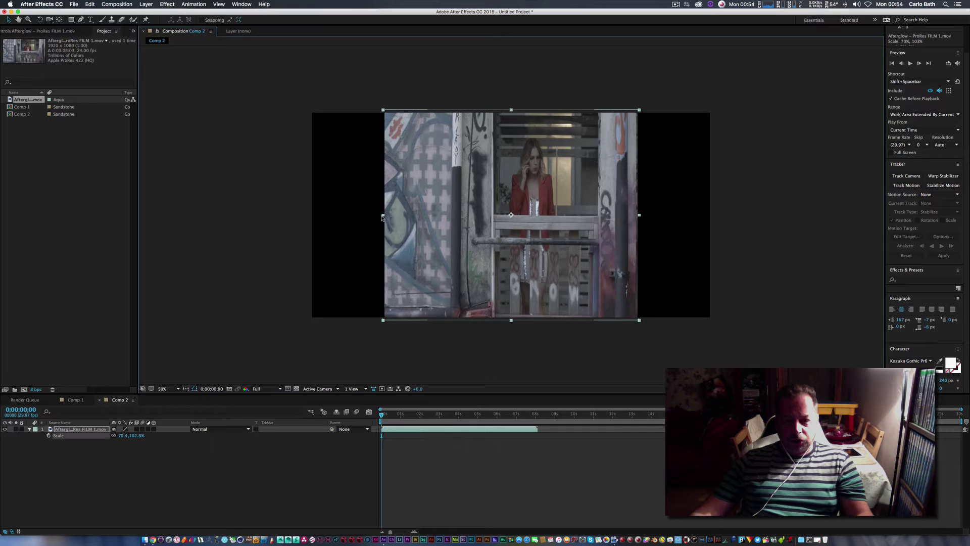
{"action": "left_click", "coordinate": [293, 219]}
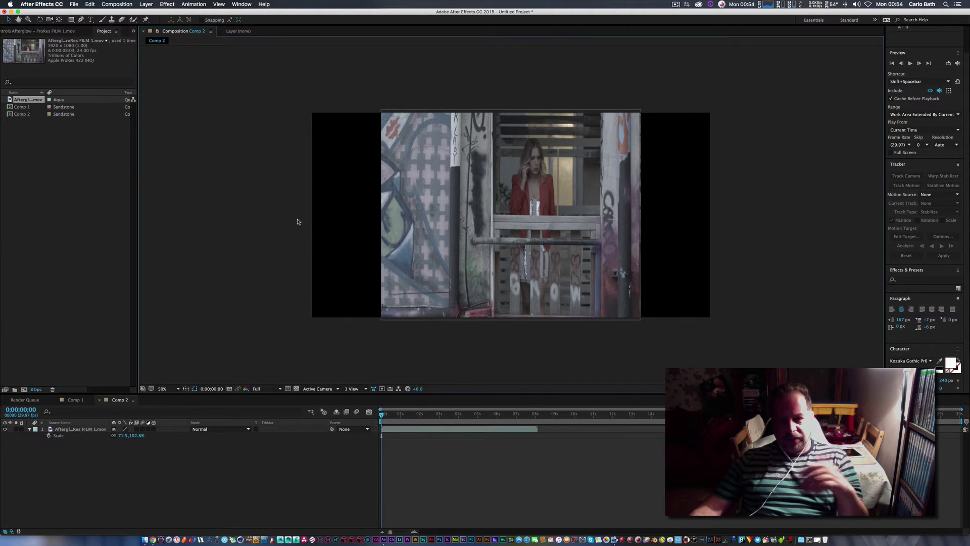
{"action": "left_click", "coordinate": [474, 171]}
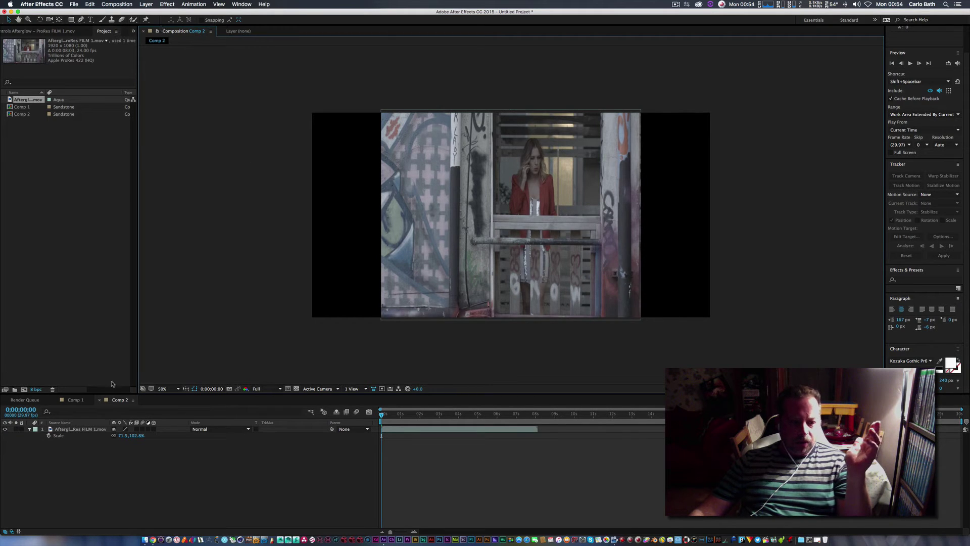
Apply Universe Stylize > VHS to the Afterglow layer, then stretch it wider leftward
{"action": "left_click", "coordinate": [81, 429]}
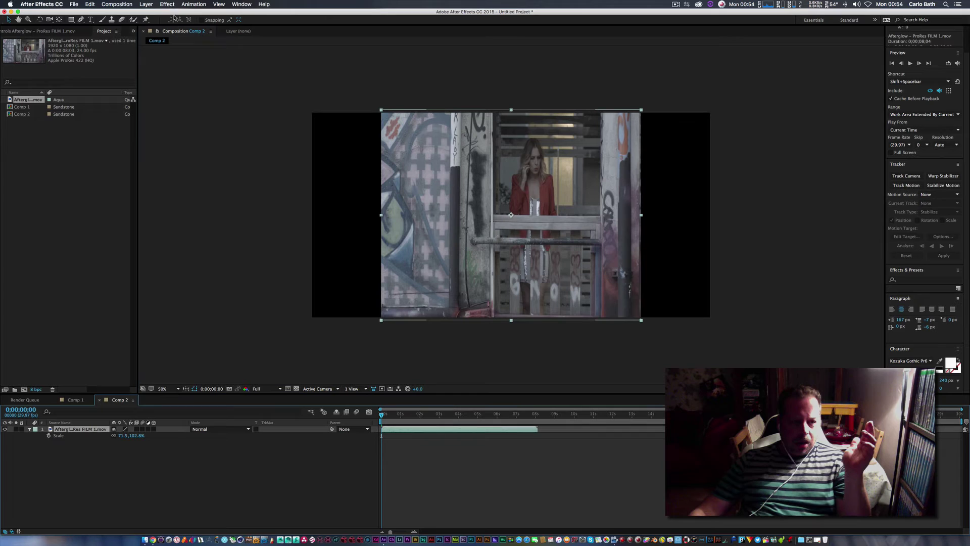
{"action": "left_click", "coordinate": [159, 3]}
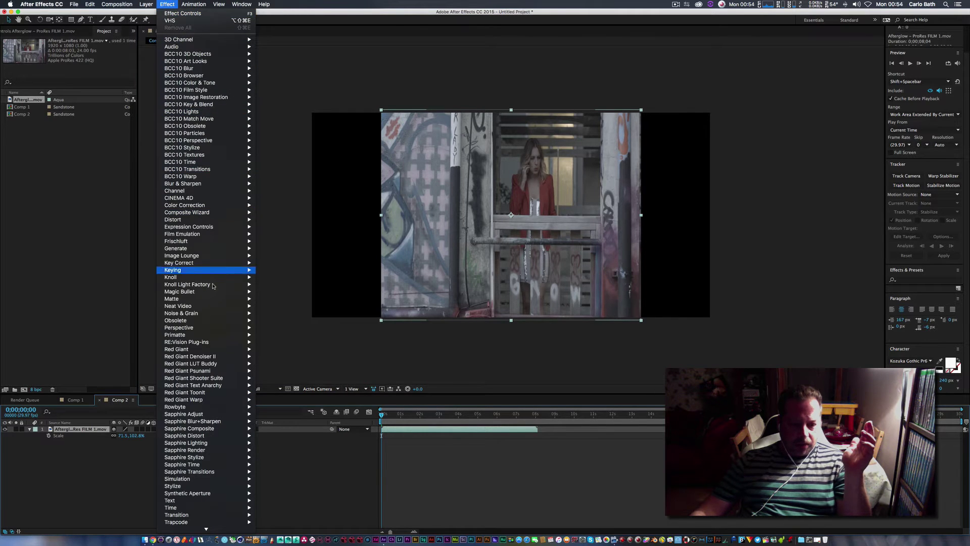
{"action": "mouse_move", "coordinate": [224, 451]}
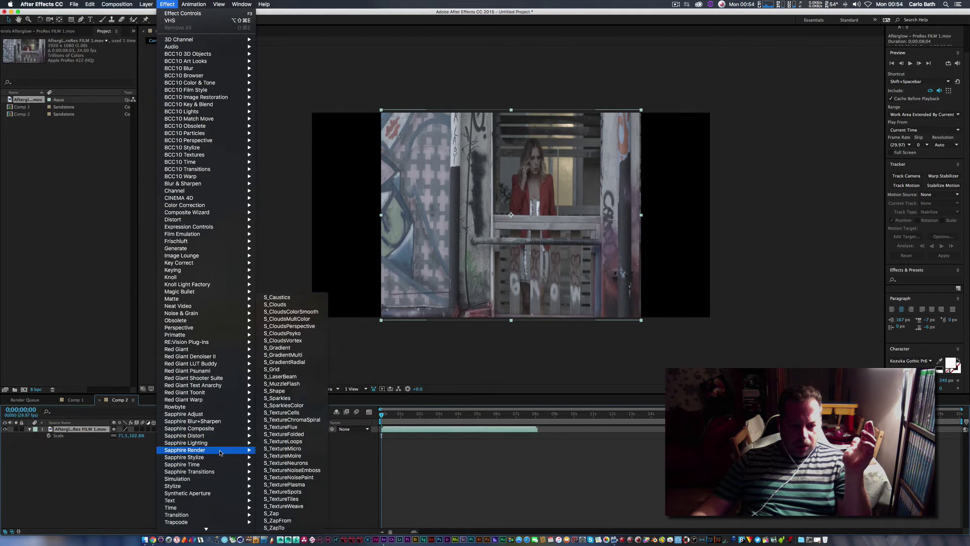
{"action": "mouse_move", "coordinate": [217, 486]}
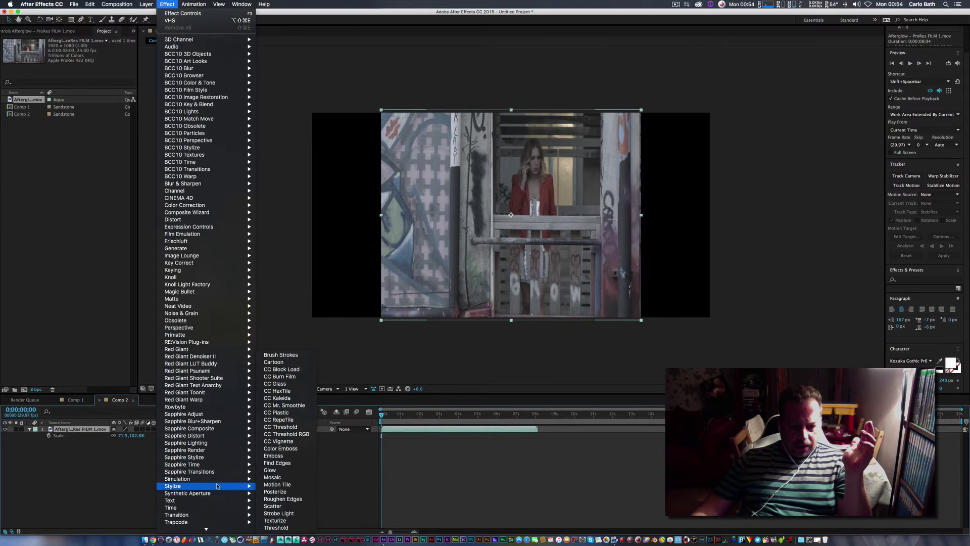
{"action": "scroll", "coordinate": [217, 487], "scroll_direction": "down", "scroll_amount": 5}
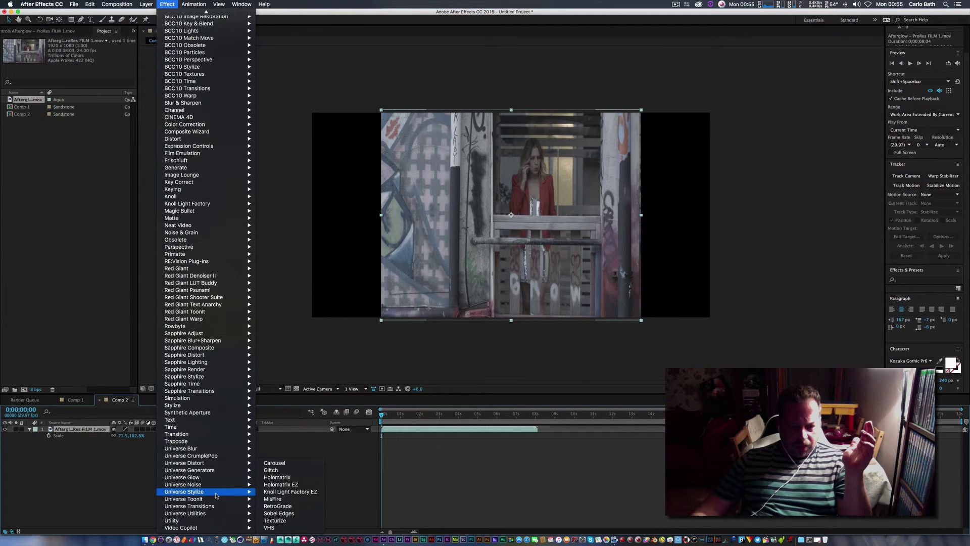
{"action": "left_click", "coordinate": [263, 530]}
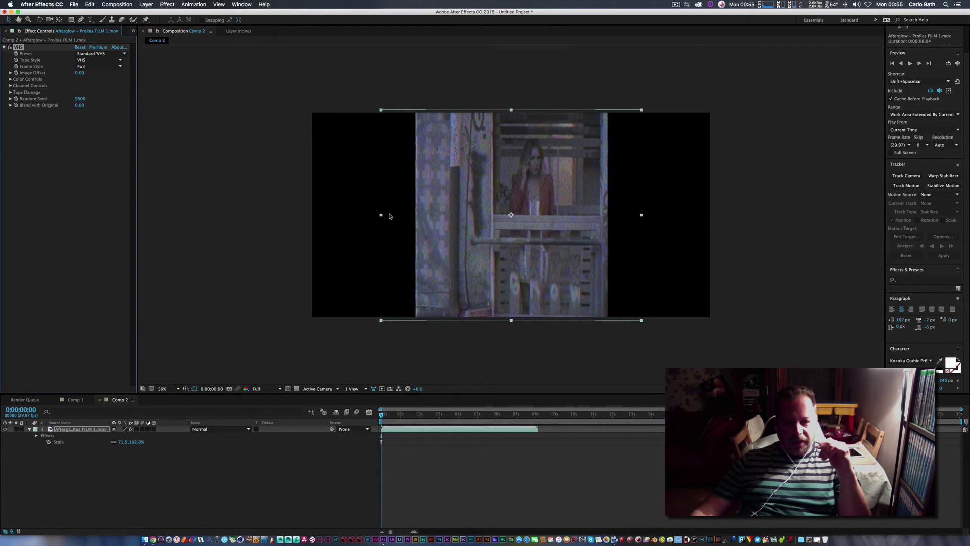
{"action": "left_click_drag", "start_coordinate": [381, 215], "coordinate": [343, 212]}
Deselect the clip once it is widened to 92.1, 102.8% scale
{"action": "left_click", "coordinate": [258, 207]}
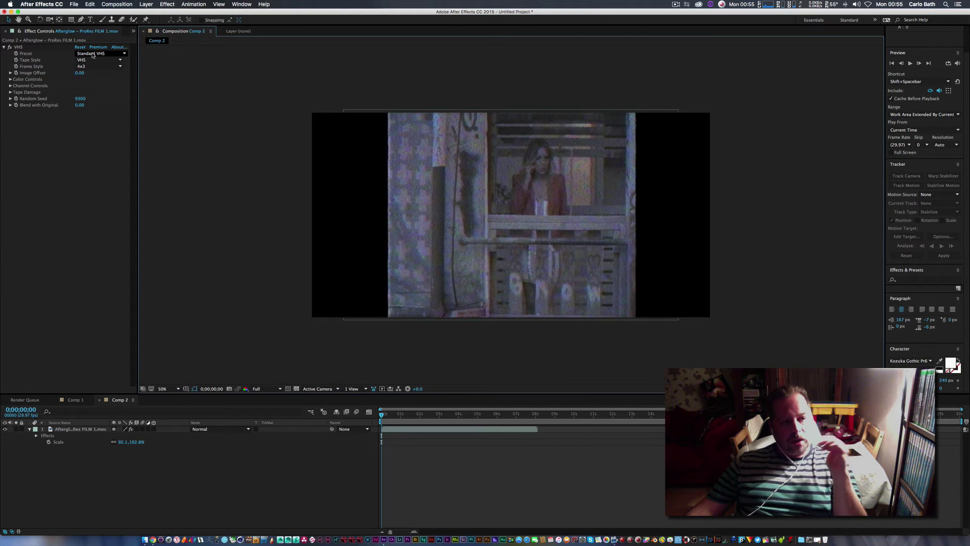
Try the Clean VHS, Interlace Error and Muted presets on the VHS effect
{"action": "left_click", "coordinate": [94, 54]}
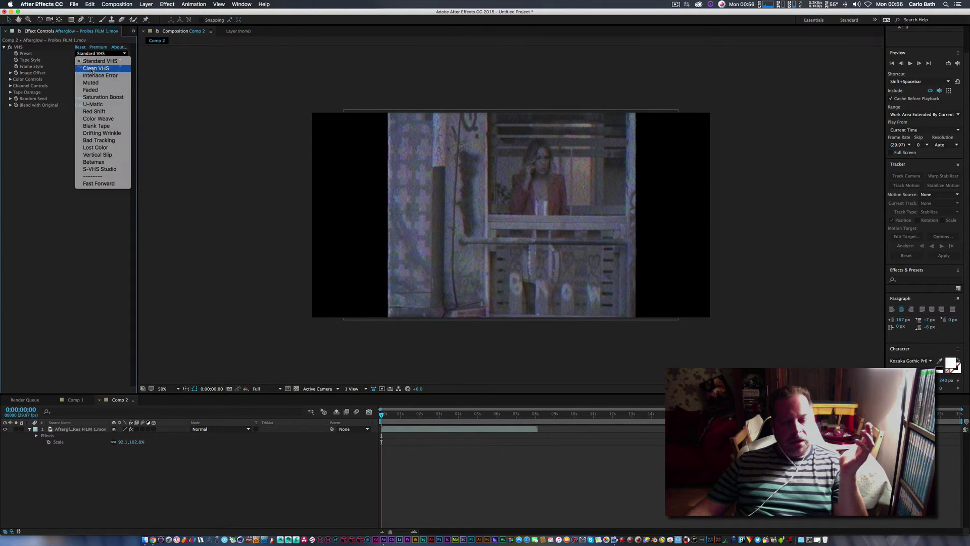
{"action": "left_click", "coordinate": [93, 68]}
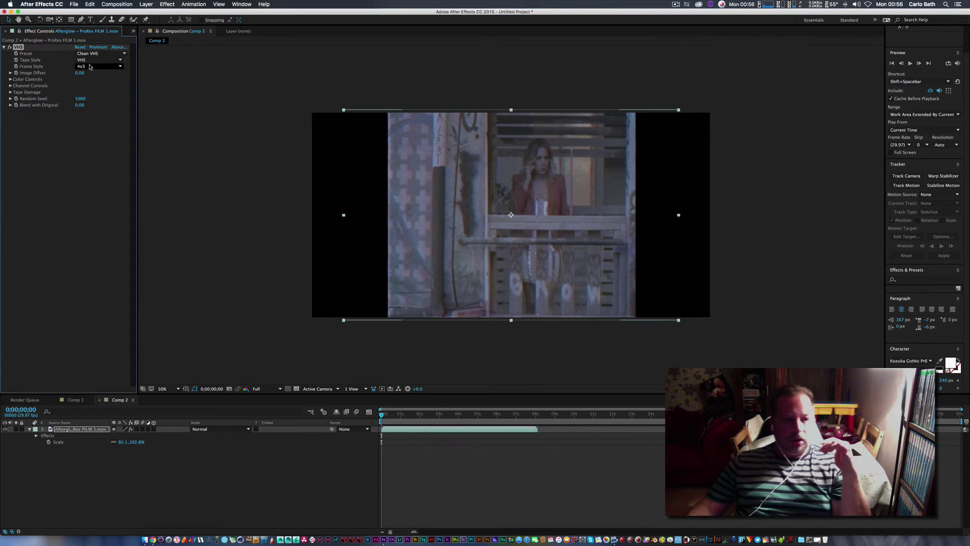
{"action": "left_click", "coordinate": [100, 55]}
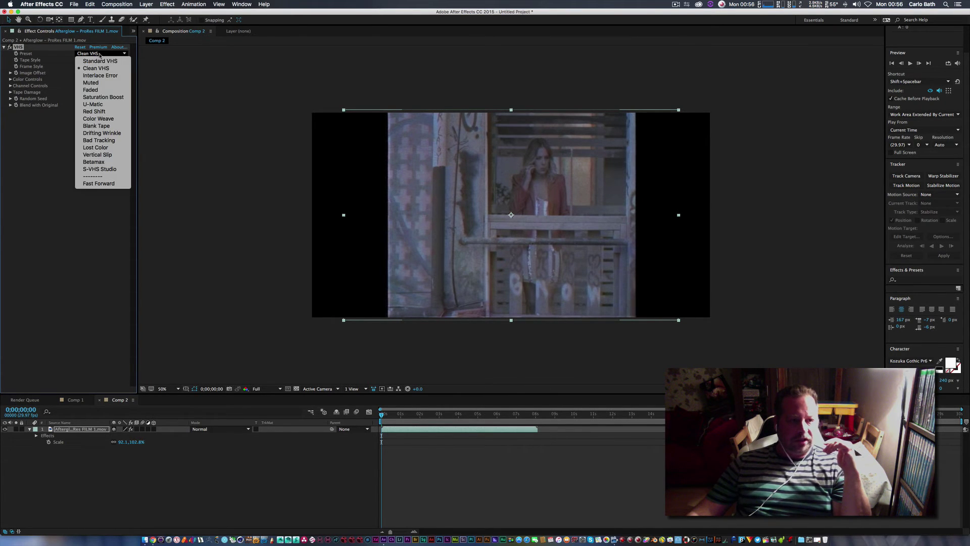
{"action": "left_click", "coordinate": [104, 76]}
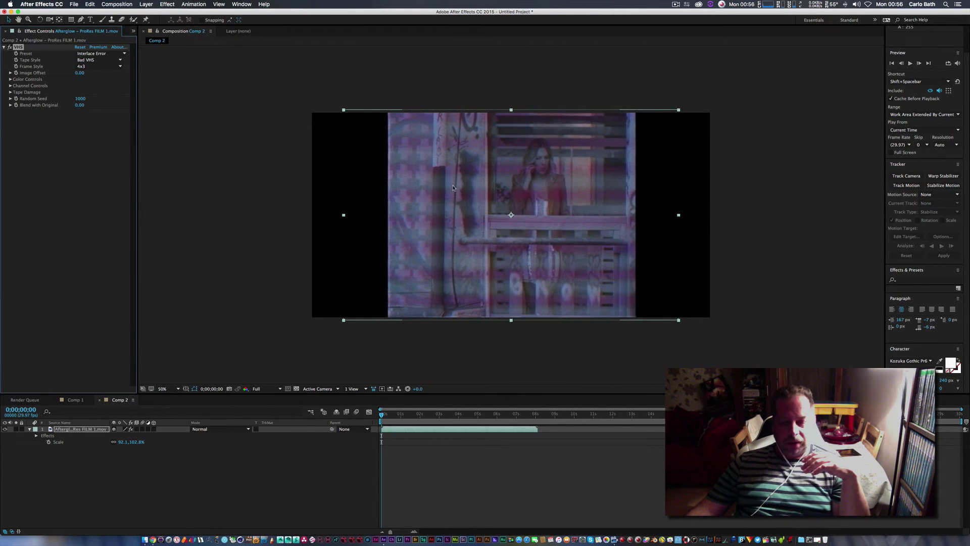
{"action": "left_click", "coordinate": [114, 56]}
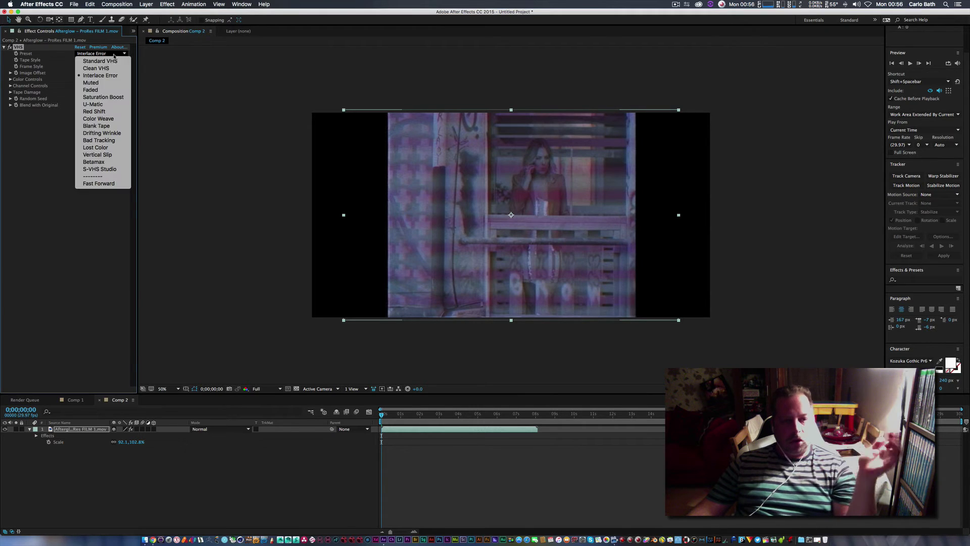
{"action": "left_click", "coordinate": [101, 83]}
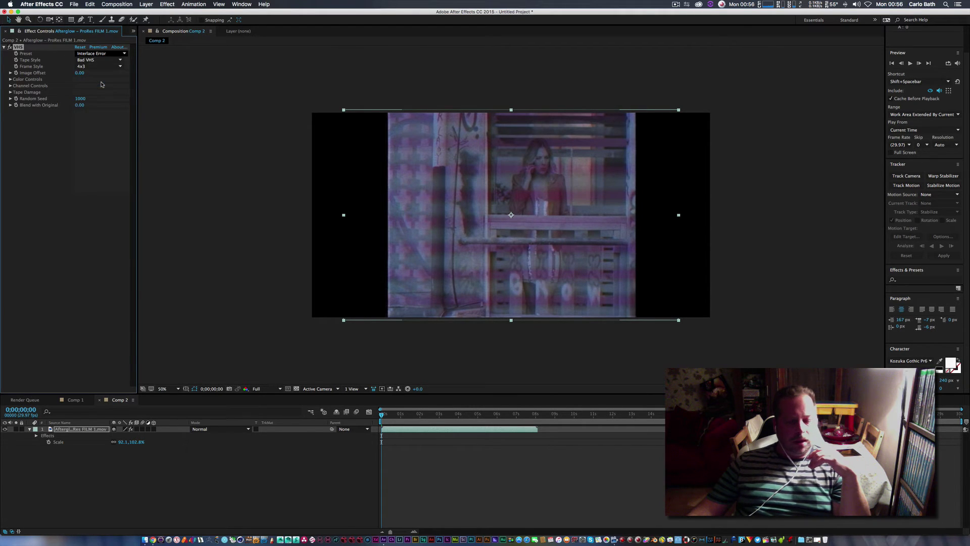
Try Saturation Boost and S-VHS Studio, then return to the Standard VHS preset
{"action": "left_click", "coordinate": [102, 54]}
{"action": "left_click", "coordinate": [102, 97]}
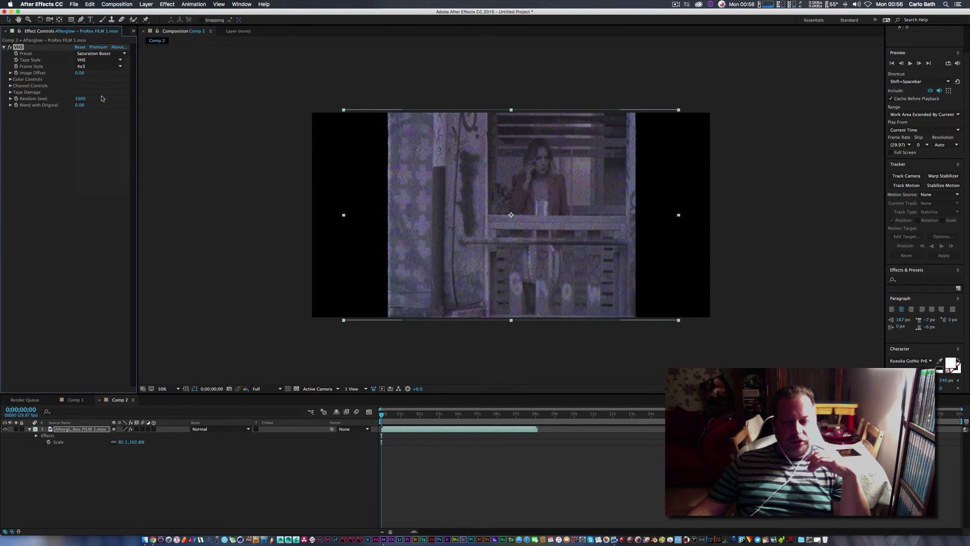
{"action": "left_click", "coordinate": [107, 54]}
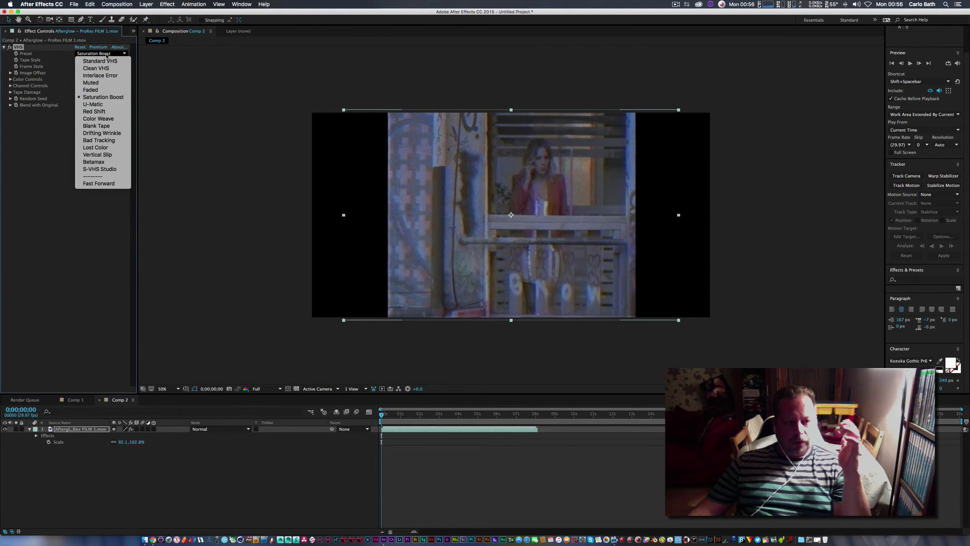
{"action": "left_click", "coordinate": [102, 169]}
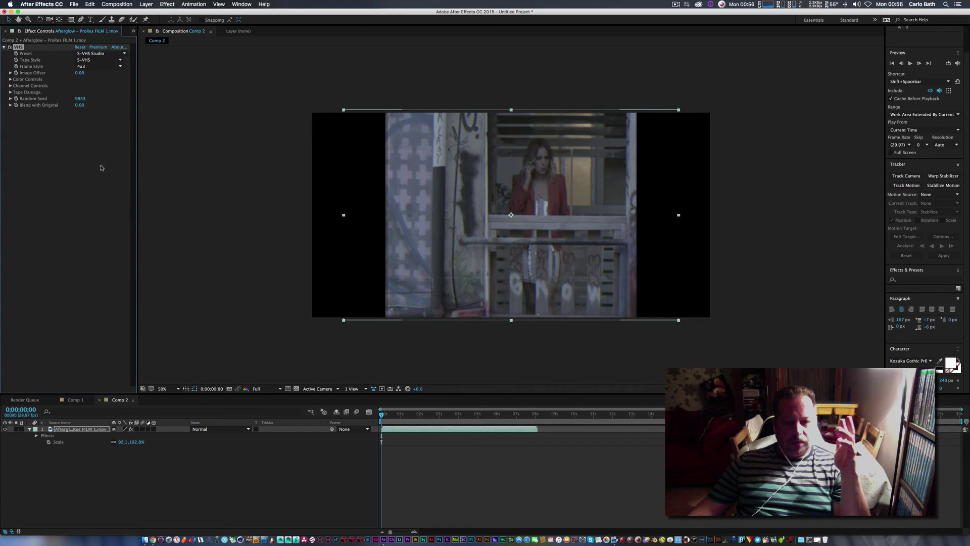
{"action": "left_click", "coordinate": [104, 53]}
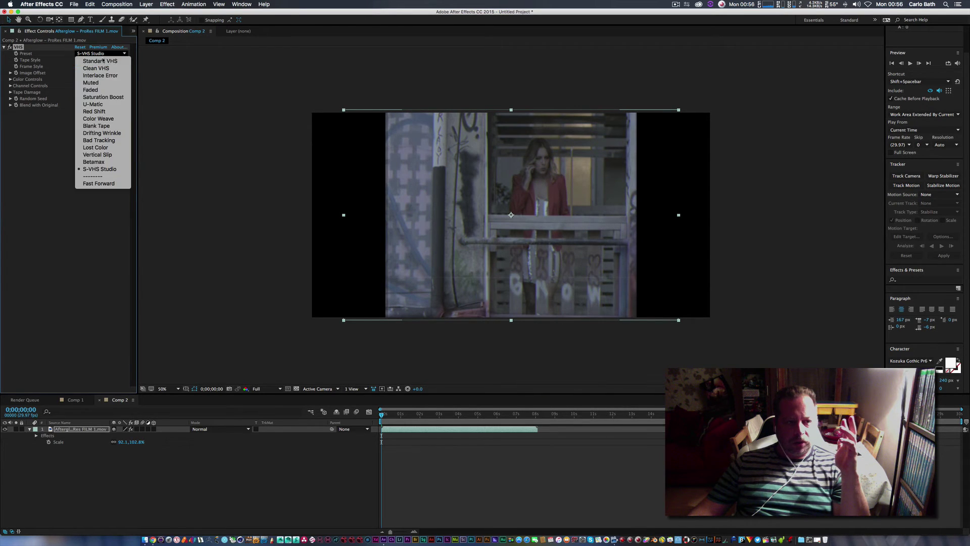
{"action": "left_click", "coordinate": [101, 61]}
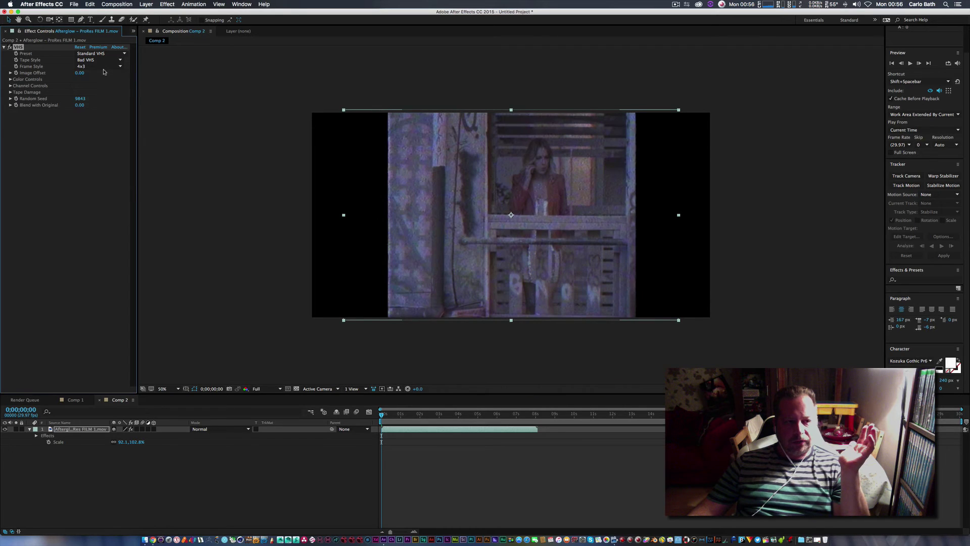
{"action": "left_click", "coordinate": [103, 66]}
Compare the 4x3 VHS frame style, then set Frame Style back to Original
{"action": "left_click", "coordinate": [101, 75]}
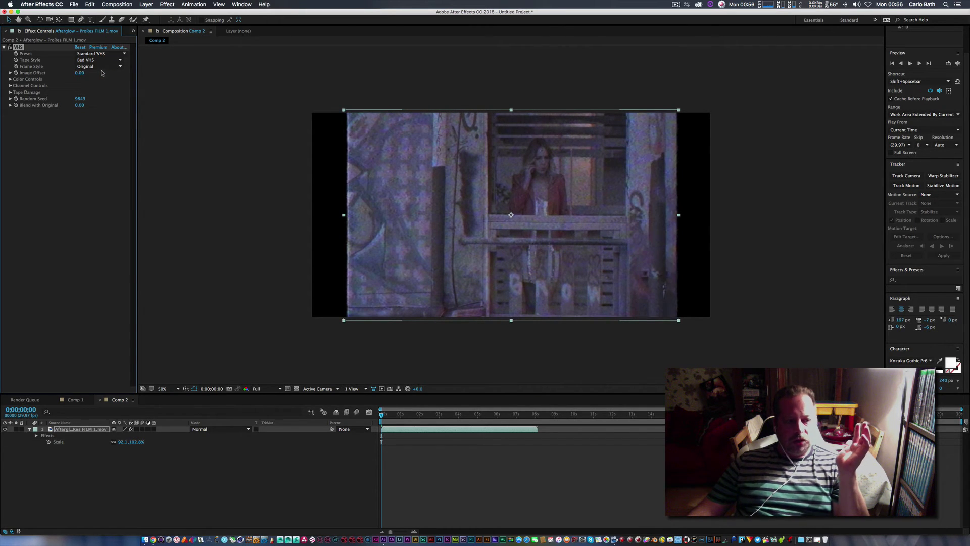
{"action": "left_click", "coordinate": [344, 87]}
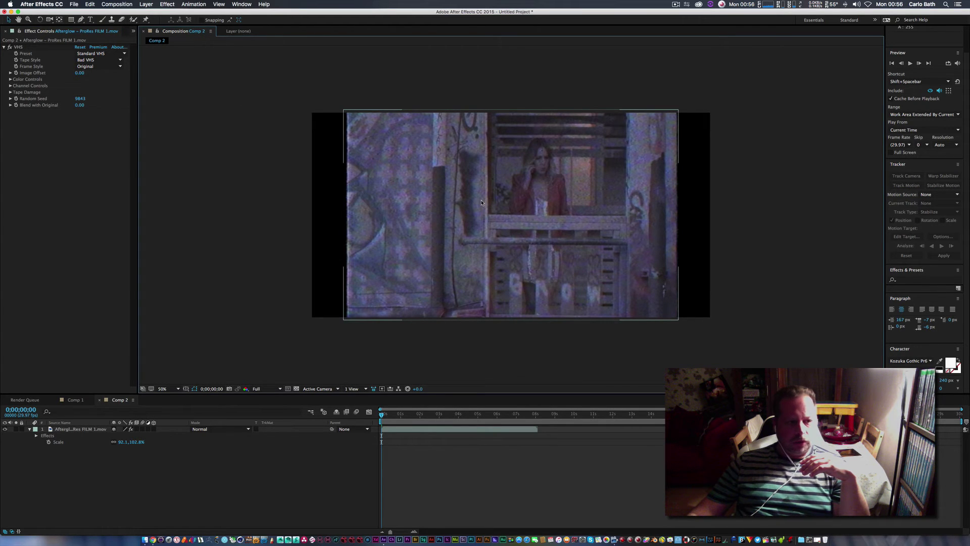
{"action": "left_click", "coordinate": [114, 71]}
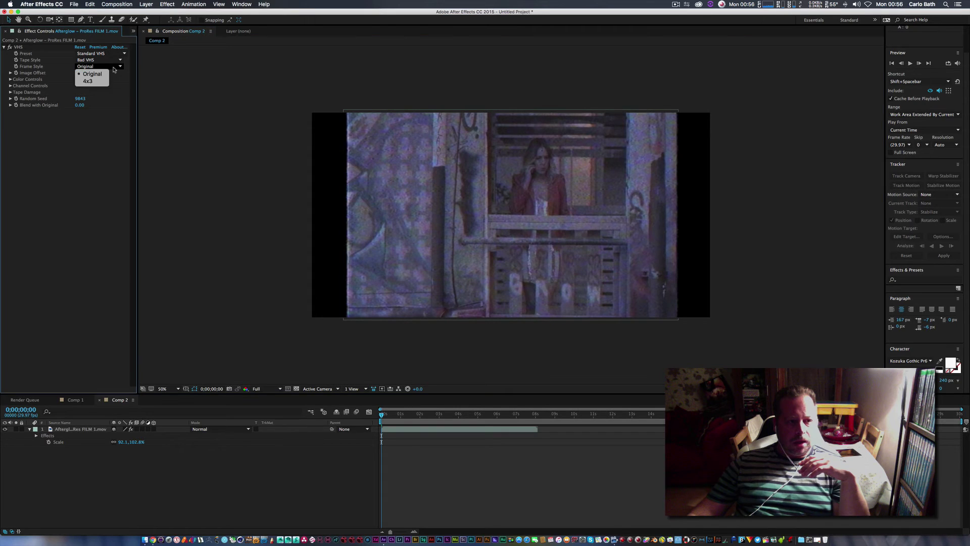
{"action": "left_click", "coordinate": [95, 83]}
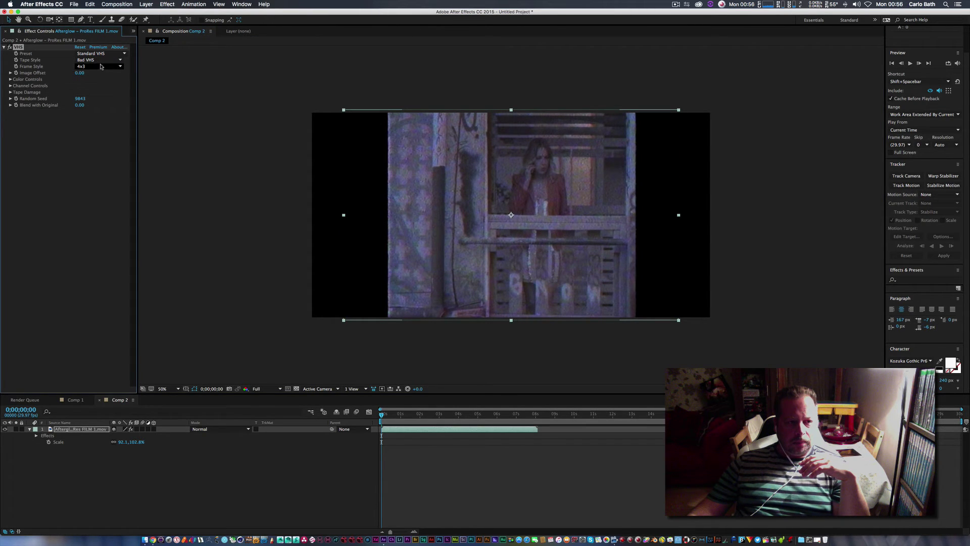
{"action": "left_click", "coordinate": [101, 67]}
{"action": "left_click", "coordinate": [97, 76]}
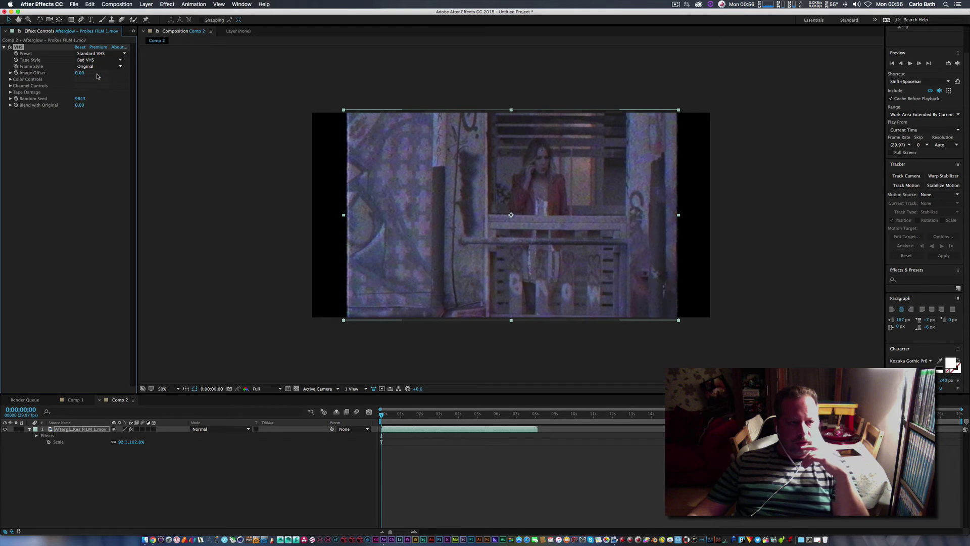
Raise the VHS Random Seed from 9843 to 16418 and preview the new noise
{"action": "left_click", "coordinate": [10, 99]}
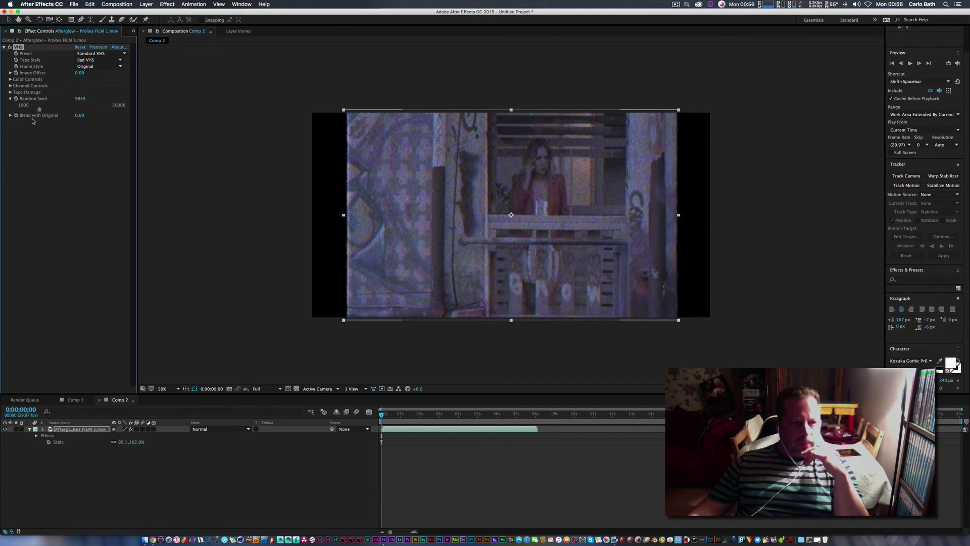
{"action": "left_click", "coordinate": [41, 114]}
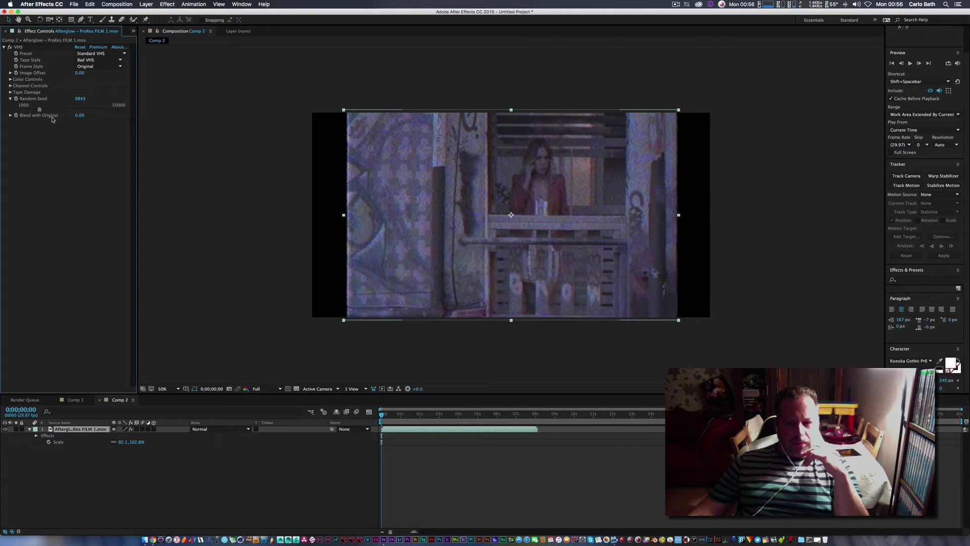
{"action": "left_click_drag", "start_coordinate": [40, 109], "coordinate": [50, 110]}
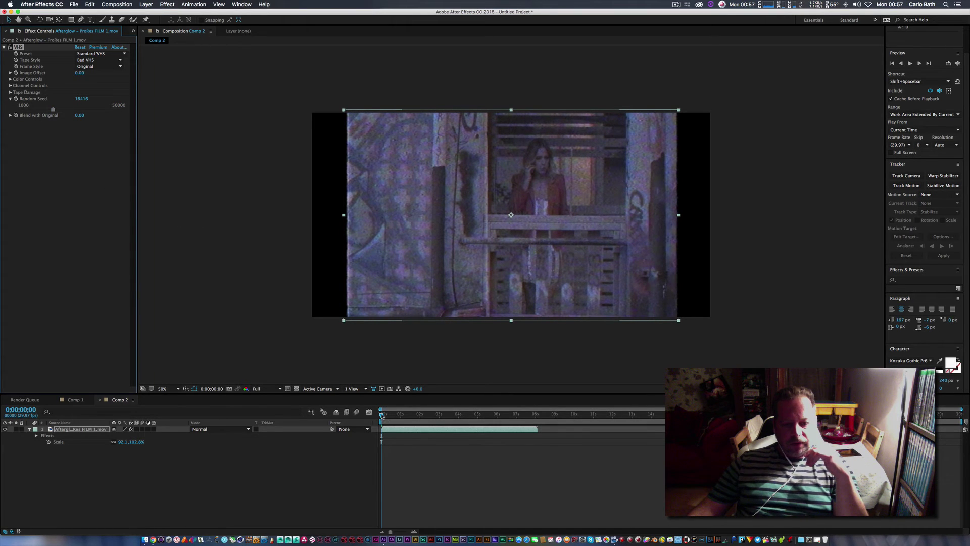
{"action": "key", "text": "space"}
{"action": "key", "text": "space"}
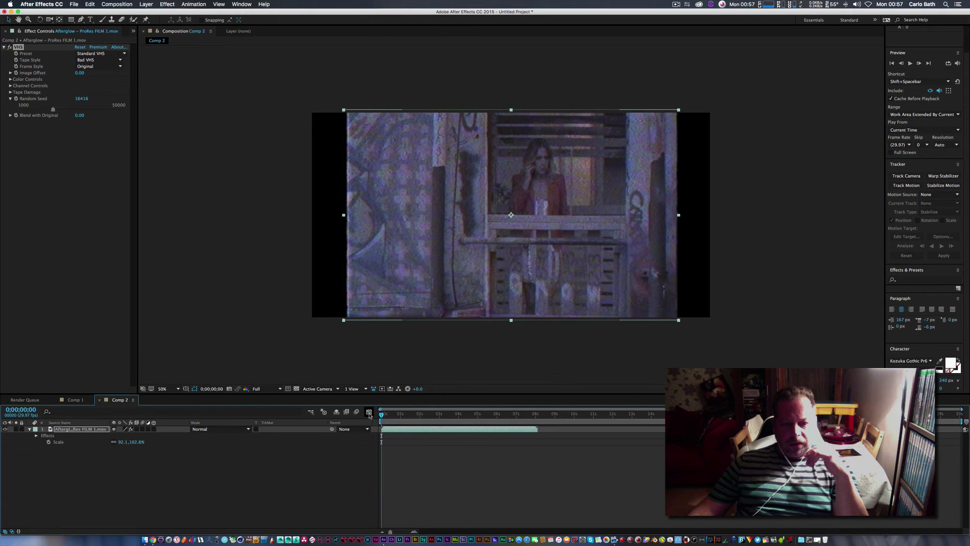
Preview the Afterglow clip and raise the VHS effect's Image Offset from 0 to 150
{"action": "left_click", "coordinate": [911, 63]}
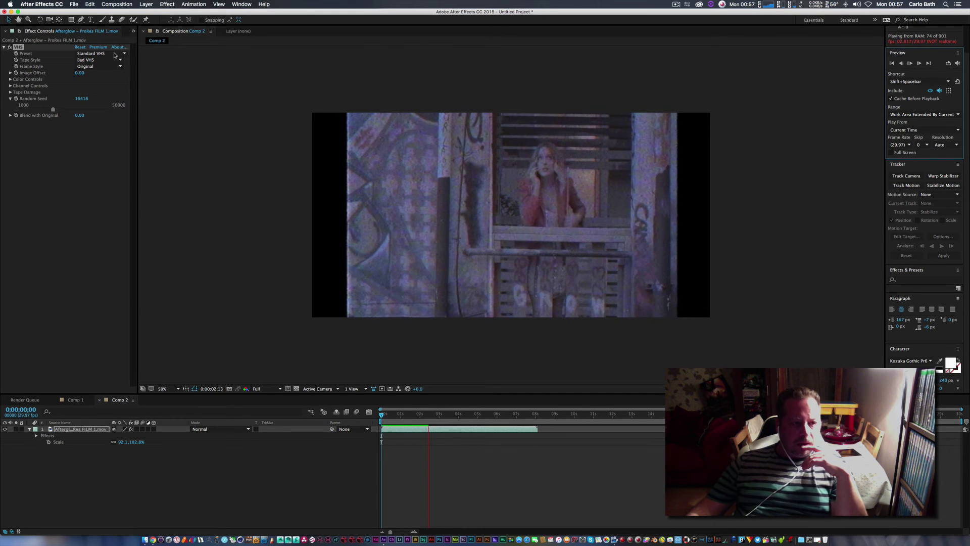
{"action": "left_click", "coordinate": [76, 74]}
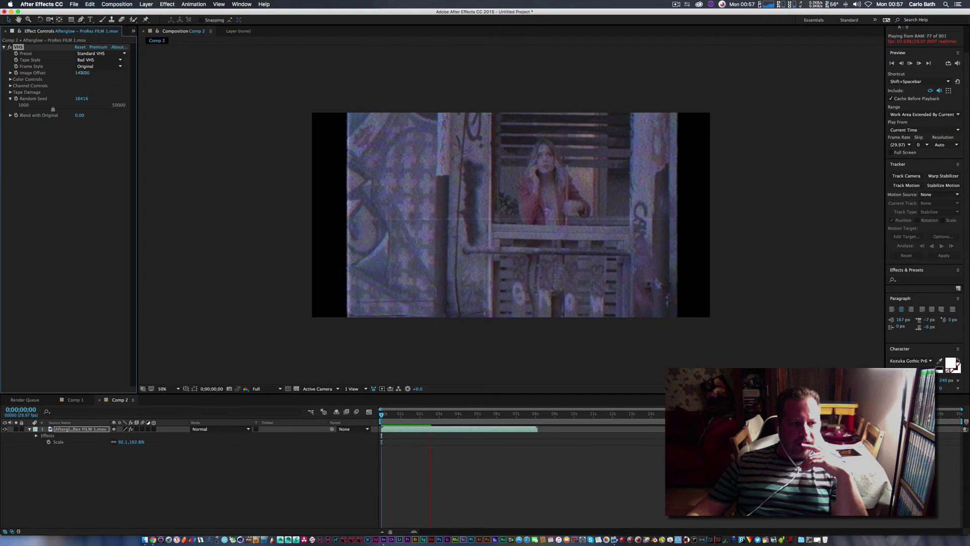
{"action": "left_click_drag", "start_coordinate": [81, 73], "coordinate": [81, 78]}
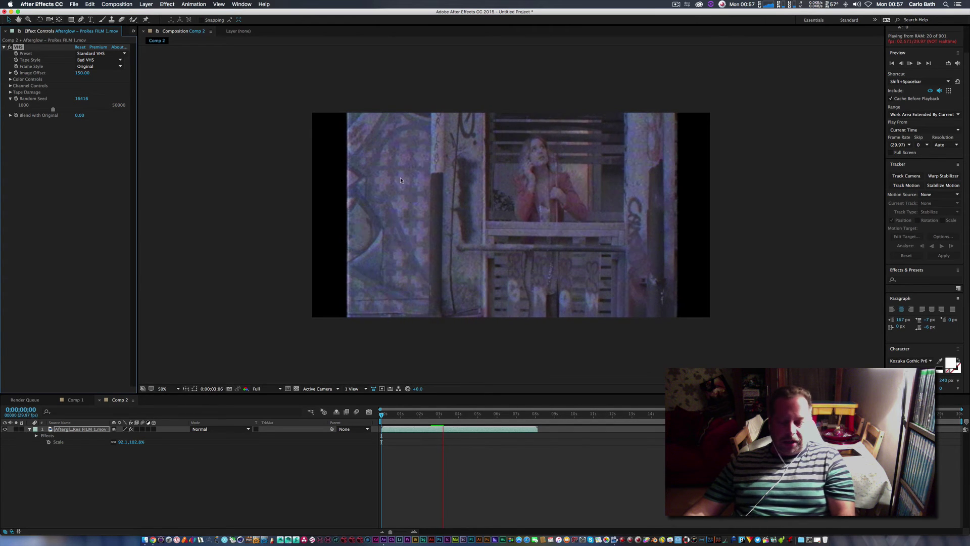
Try the S-VHS, U-matic and Beta tape styles during playback, then settle on VHS
{"action": "left_click", "coordinate": [99, 60]}
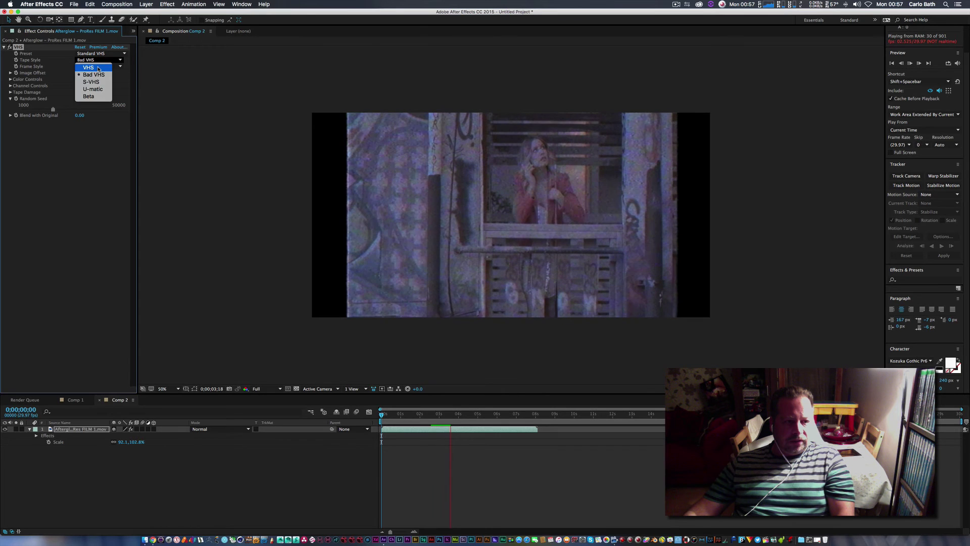
{"action": "left_click", "coordinate": [98, 83]}
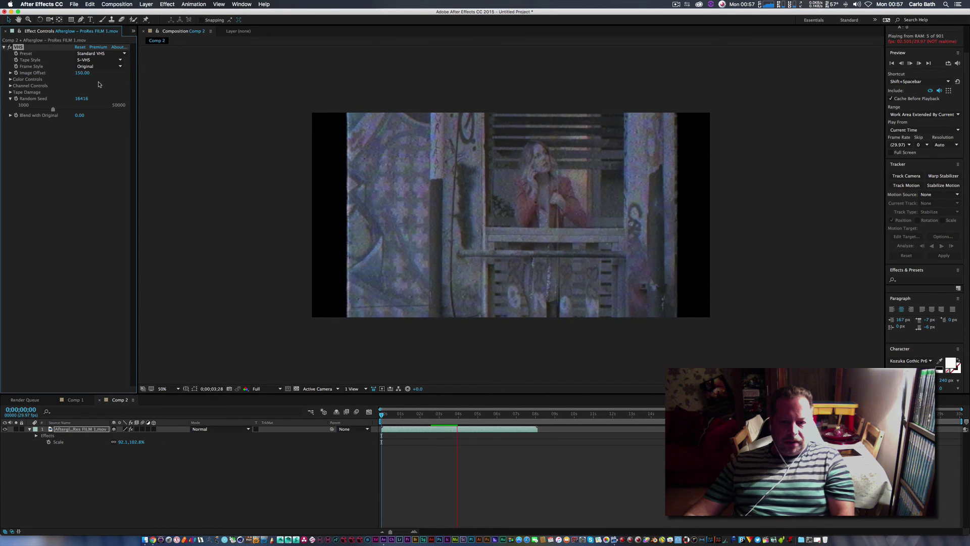
{"action": "left_click", "coordinate": [103, 60]}
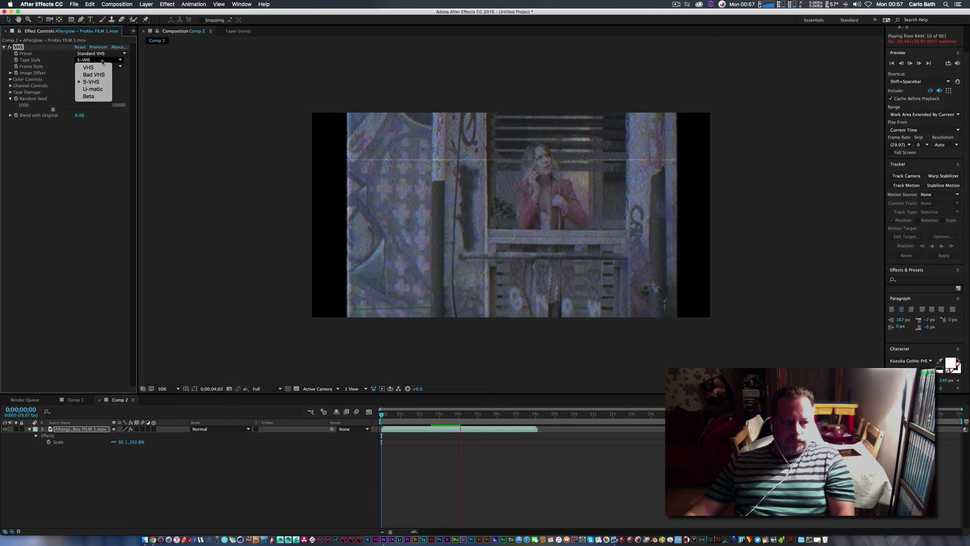
{"action": "left_click", "coordinate": [103, 90]}
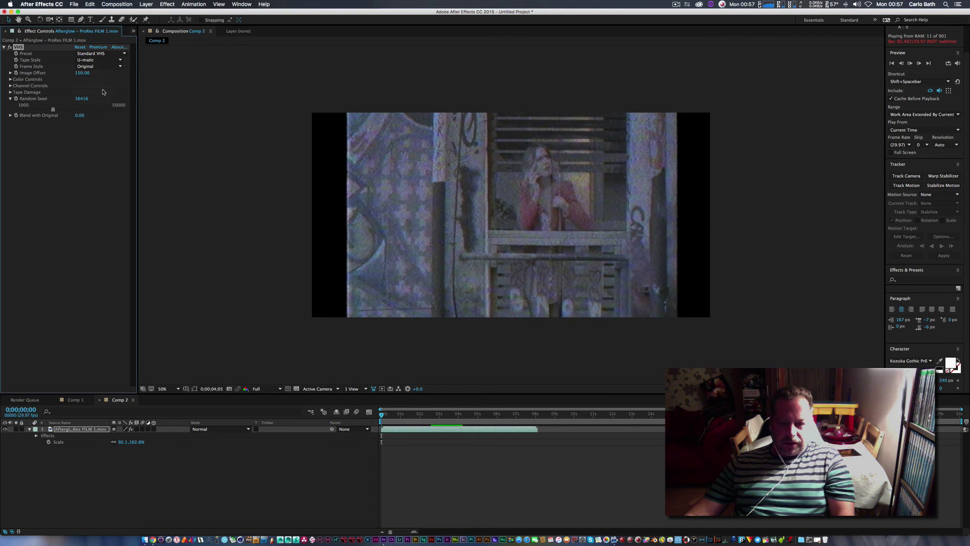
{"action": "left_click", "coordinate": [104, 61]}
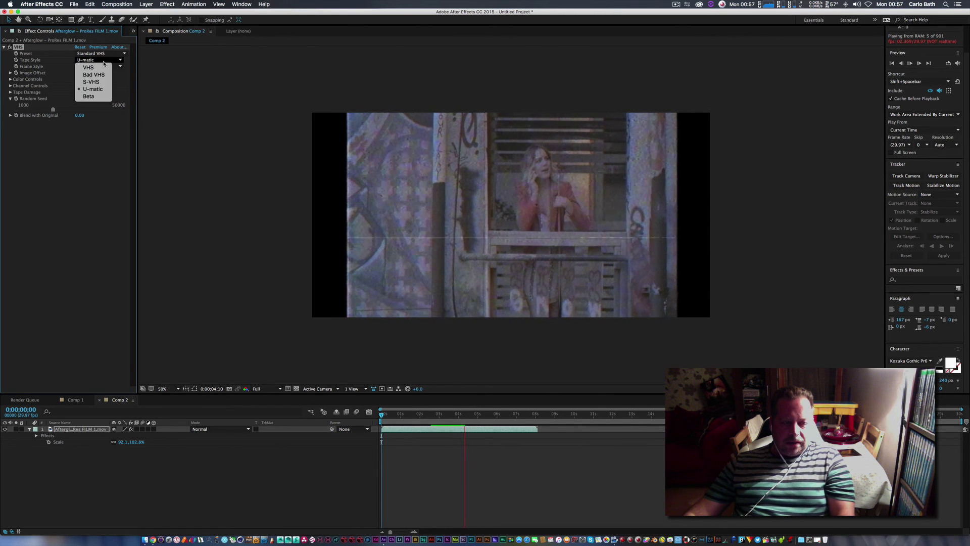
{"action": "left_click", "coordinate": [100, 96]}
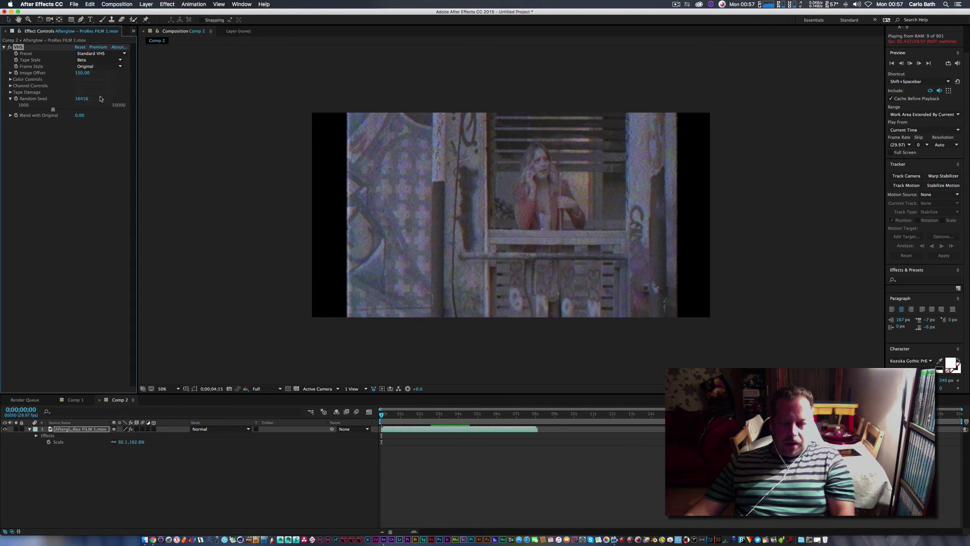
{"action": "left_click", "coordinate": [102, 61]}
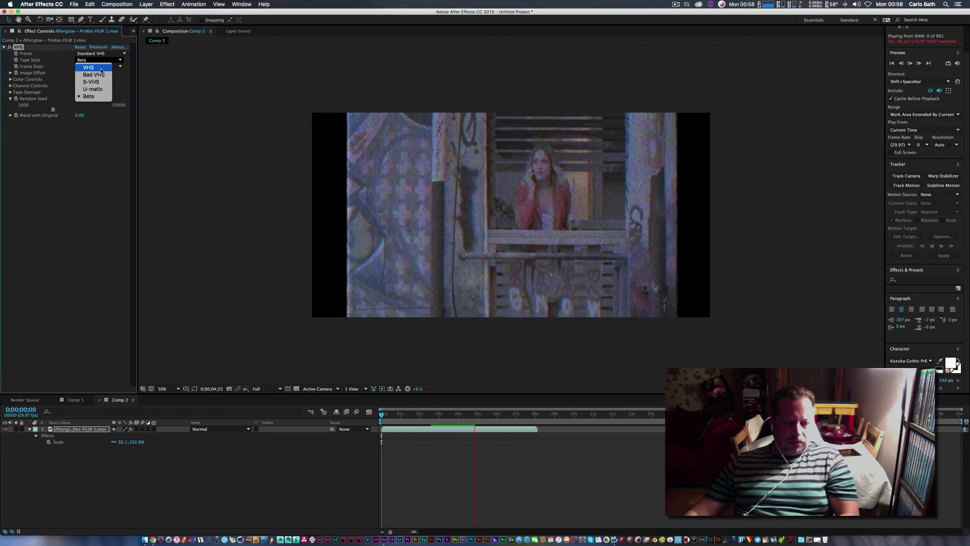
{"action": "left_click", "coordinate": [101, 68]}
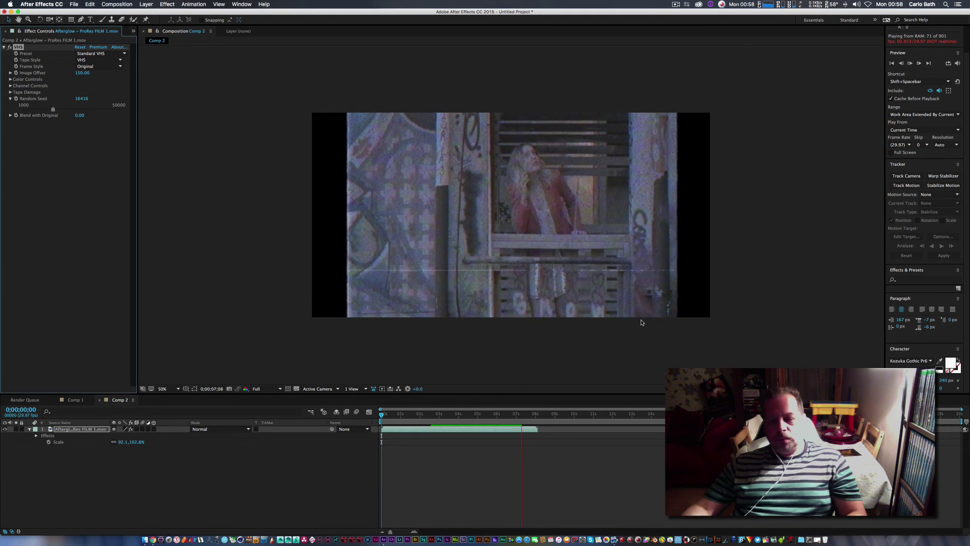
Stop playback, set the work area end to about 8 seconds and trim Comp 2 to it
{"action": "key", "text": "space"}
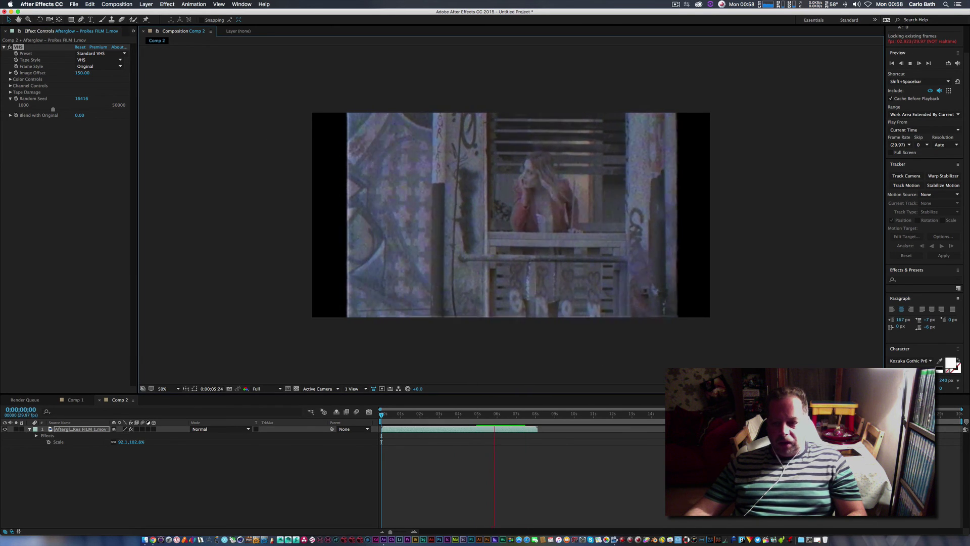
{"action": "left_click_drag", "start_coordinate": [961, 411], "coordinate": [537, 415]}
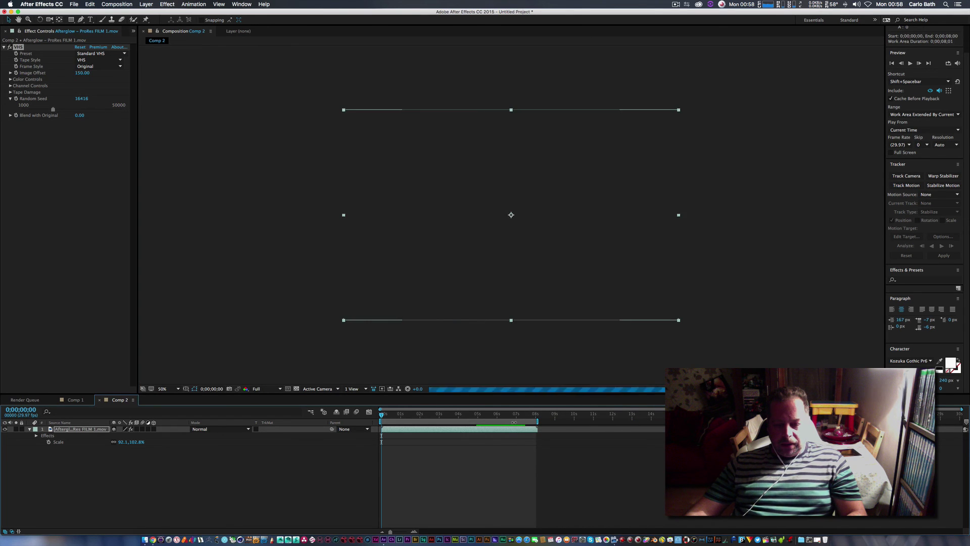
{"action": "right_click", "coordinate": [515, 422]}
{"action": "left_click", "coordinate": [527, 443]}
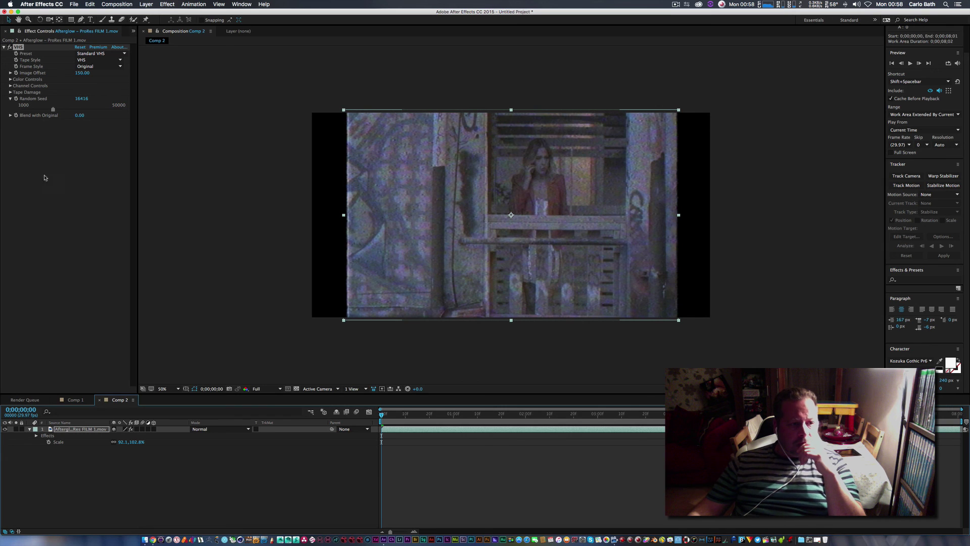
Set the VHS effect's Blend with Original slider to 14.23
{"action": "left_click", "coordinate": [10, 116]}
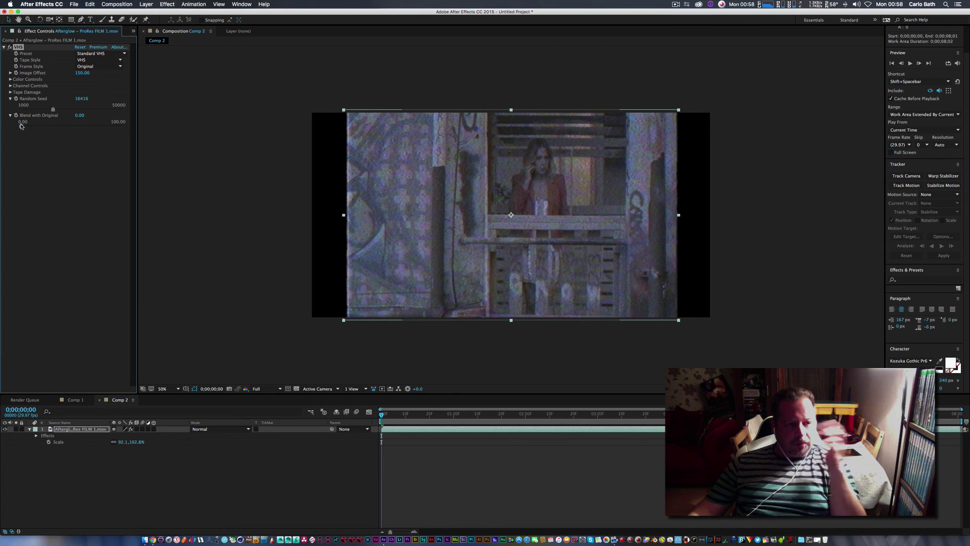
{"action": "left_click_drag", "start_coordinate": [22, 126], "coordinate": [36, 126]}
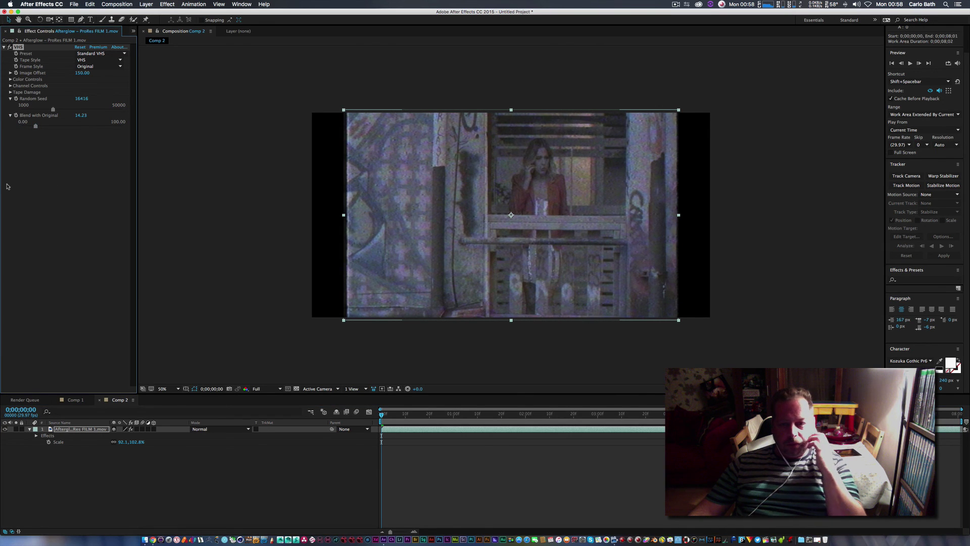